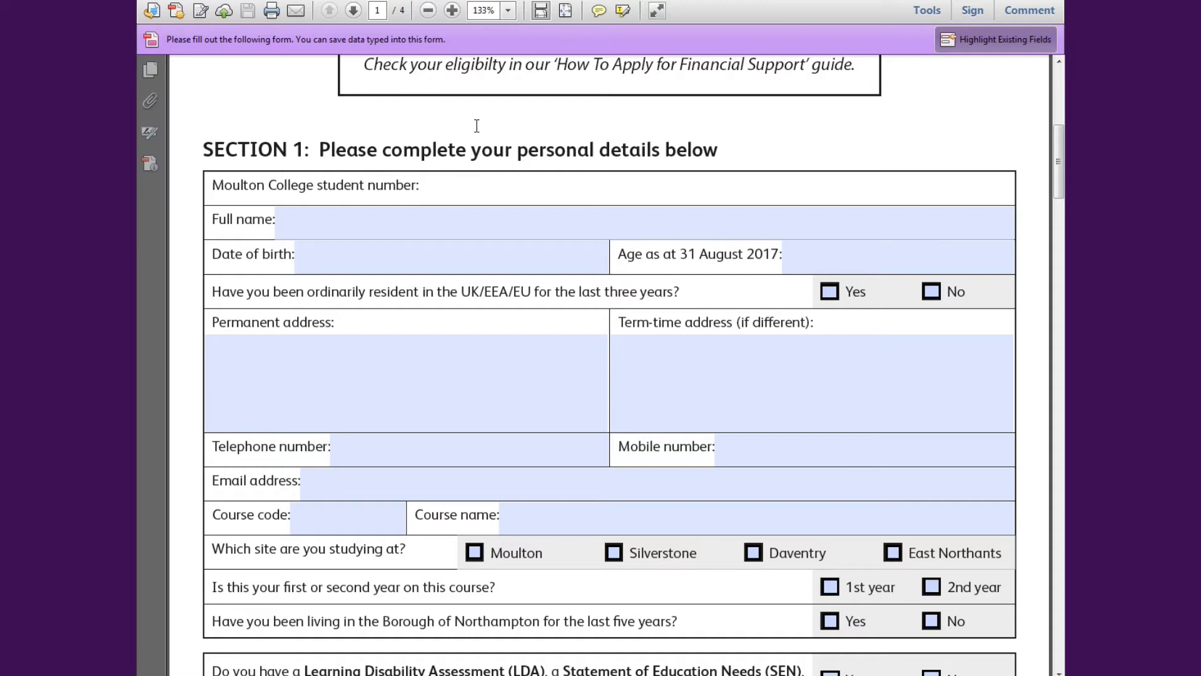
# - Enter the student number, the student's full name, date of birth 01/01/2000 and age 17
pyautogui.write('S00123456')
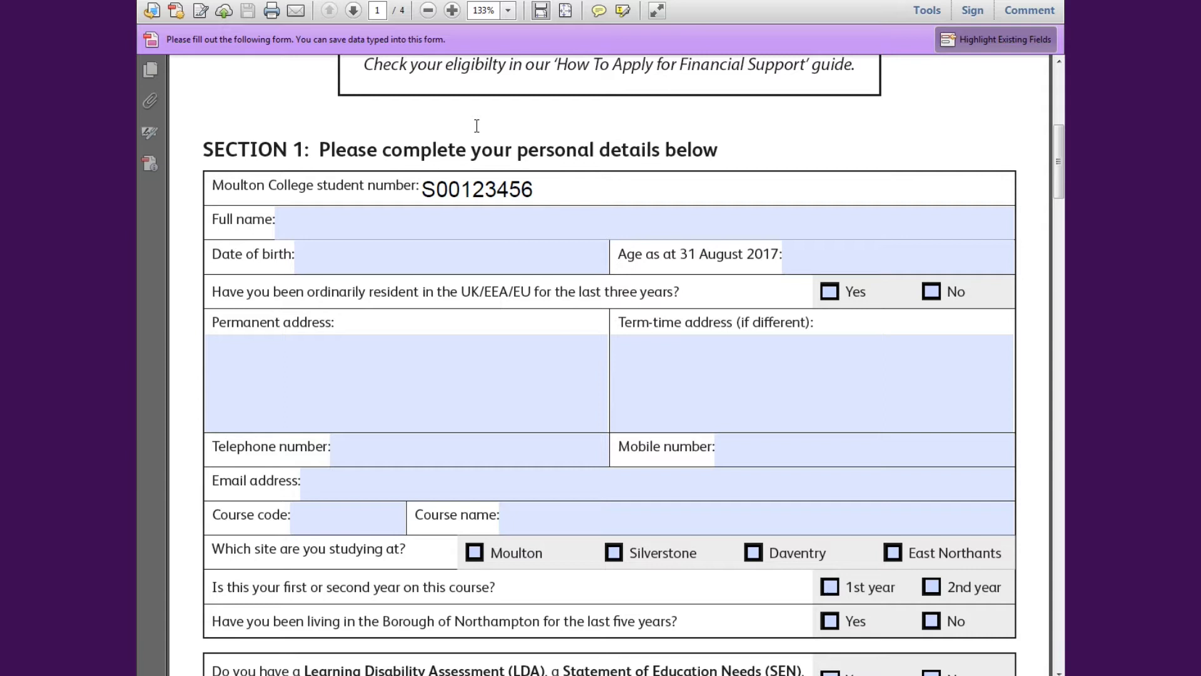
pyautogui.click(369, 220)
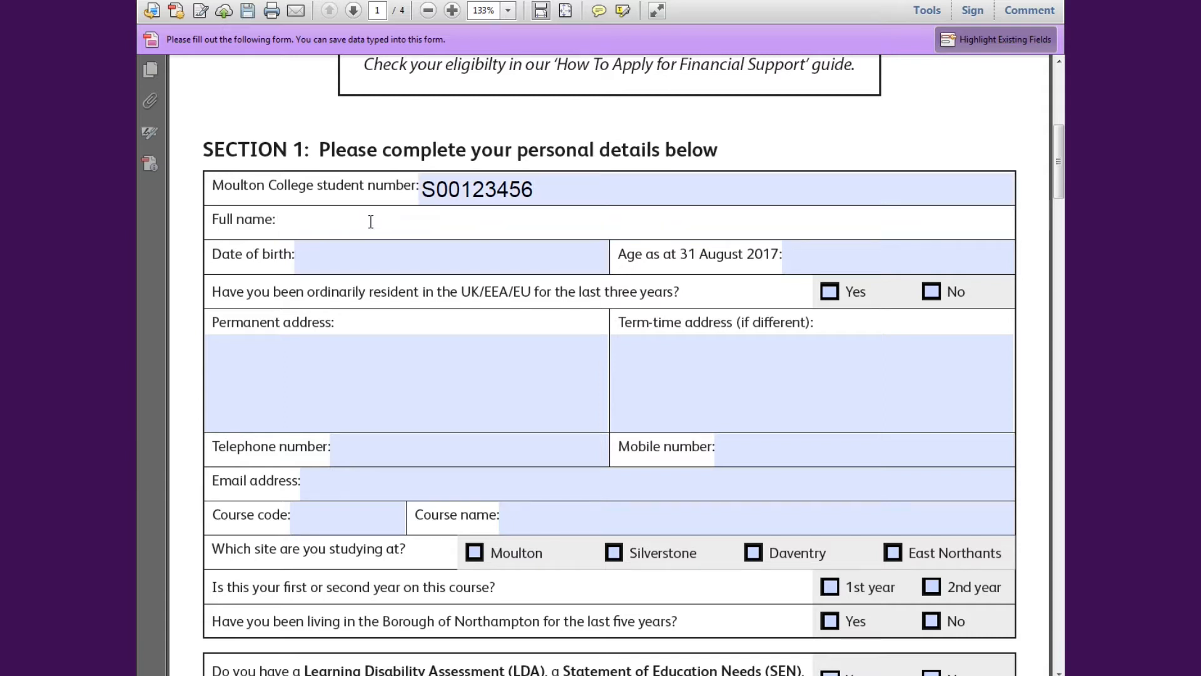
pyautogui.write('John SMi')
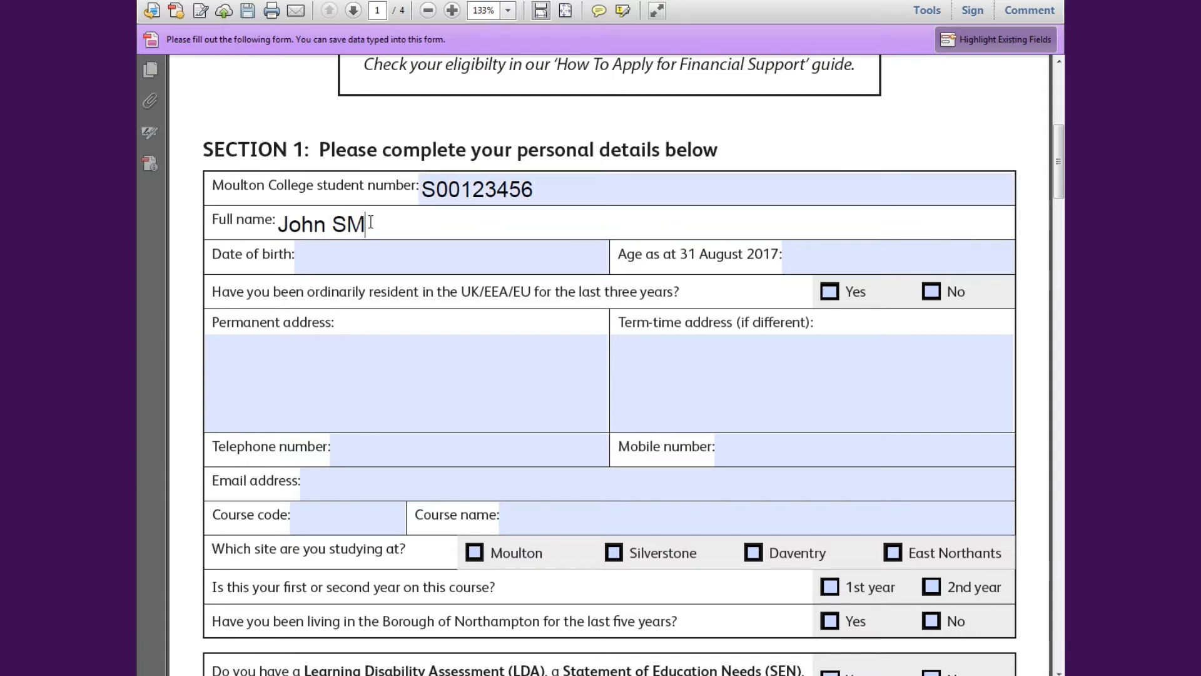
pyautogui.press('BackSpace')
pyautogui.press('BackSpace')
pyautogui.write('mith')
pyautogui.press('Tab')
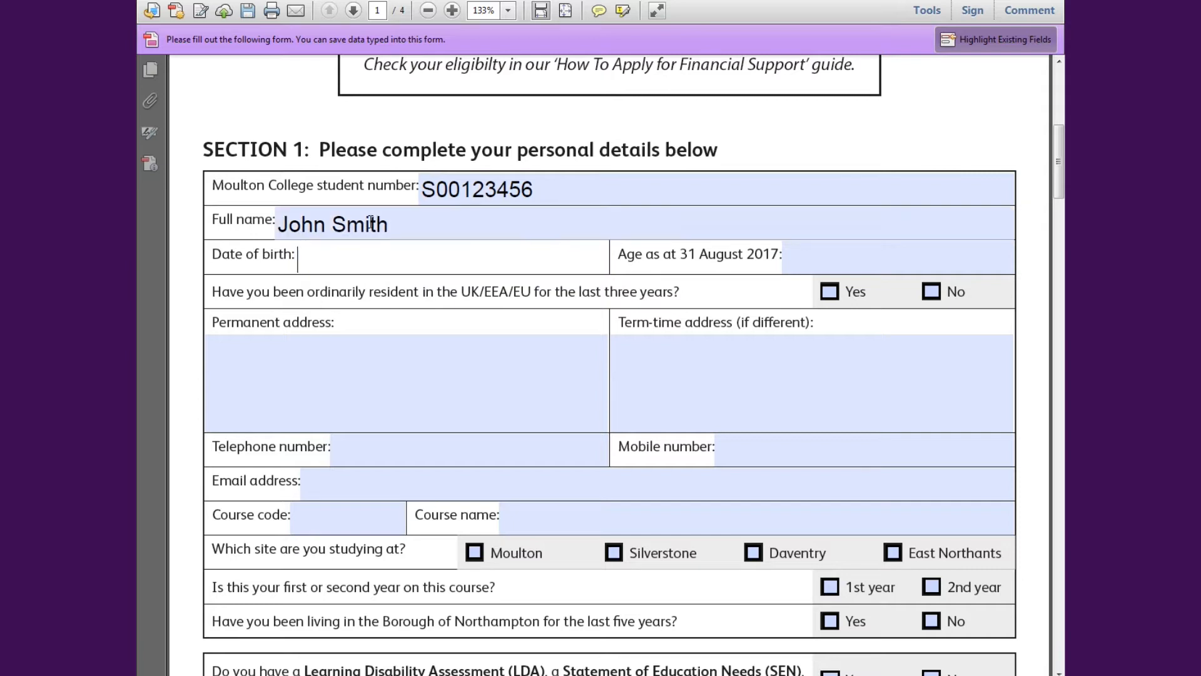
pyautogui.write('01/01/2000')
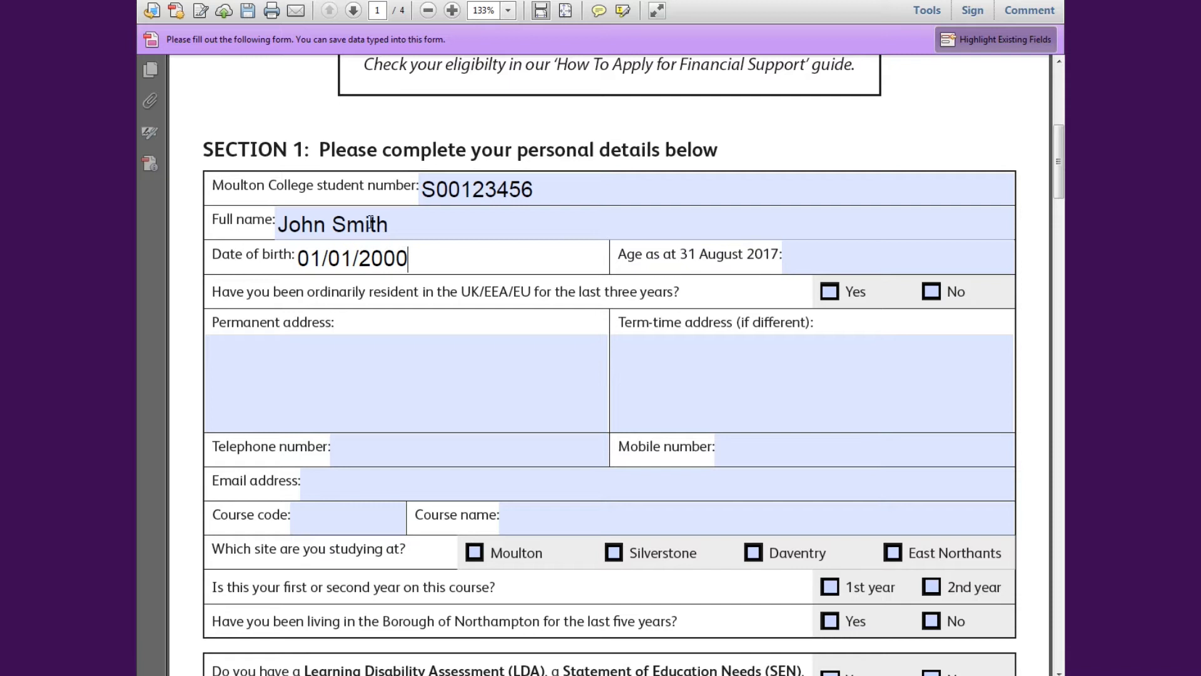
pyautogui.click(809, 252)
pyautogui.write('17')
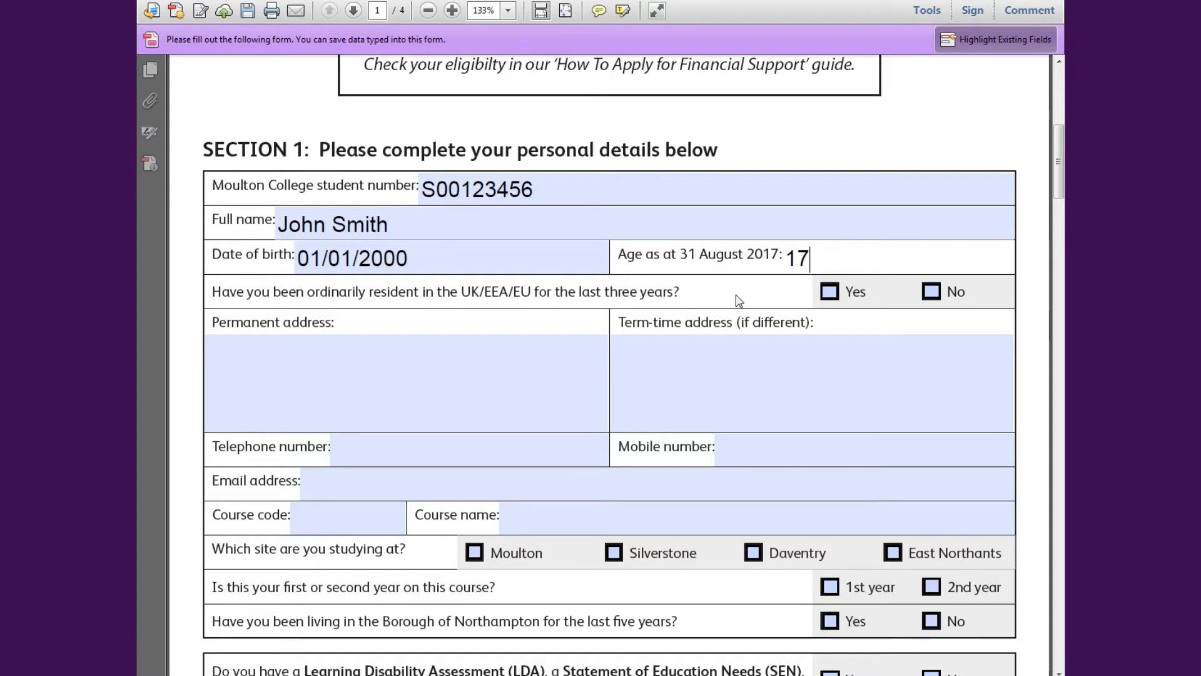
# - Tick Yes for three years' UK/EEA/EU residency and enter the permanent address over four lines, including the postcode
pyautogui.click(830, 292)
pyautogui.click(487, 345)
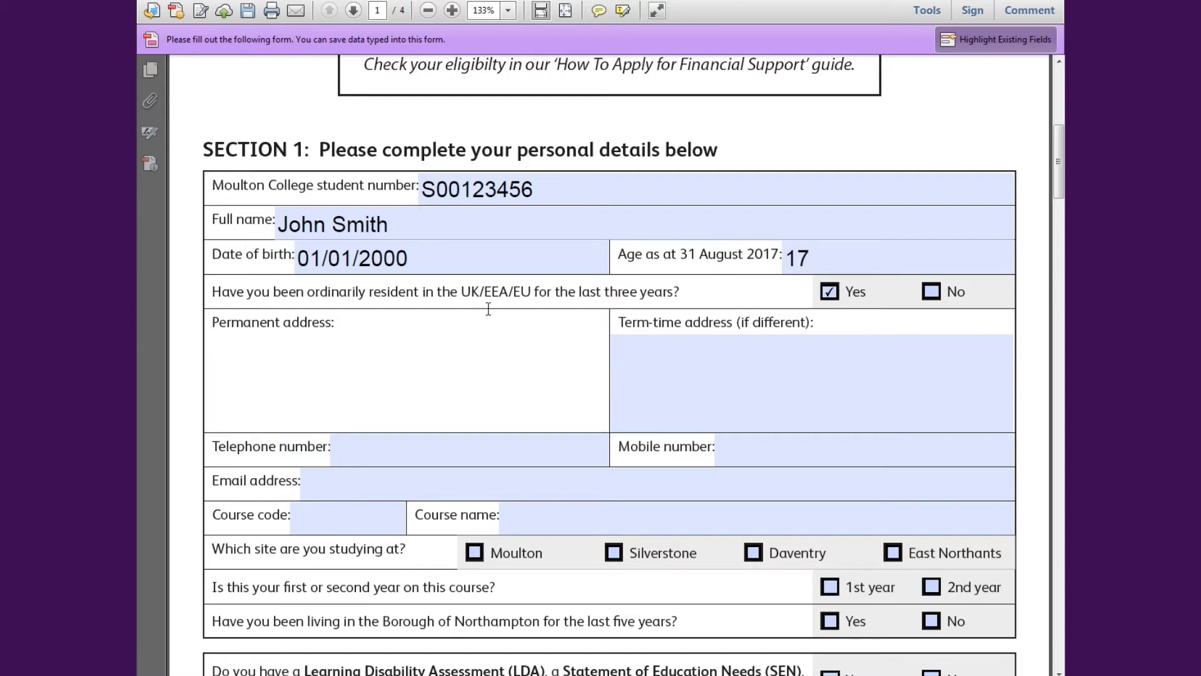
pyautogui.press('Return')
pyautogui.press('Return')
pyautogui.press('Return')
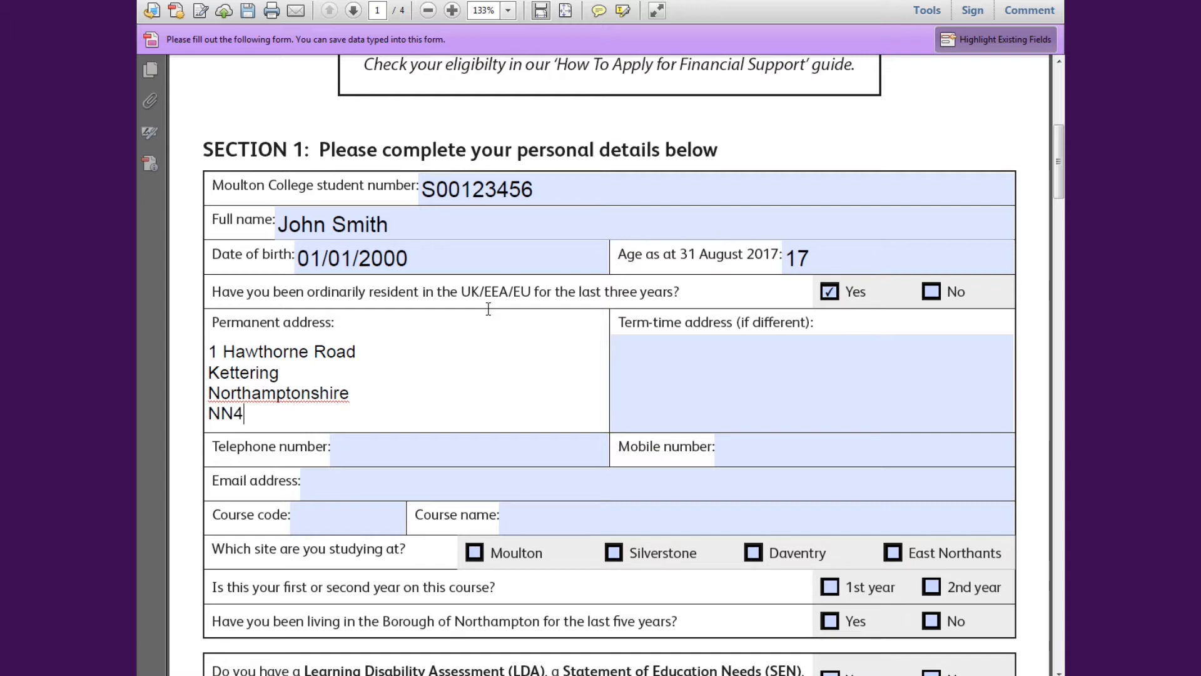
pyautogui.press('Tab')
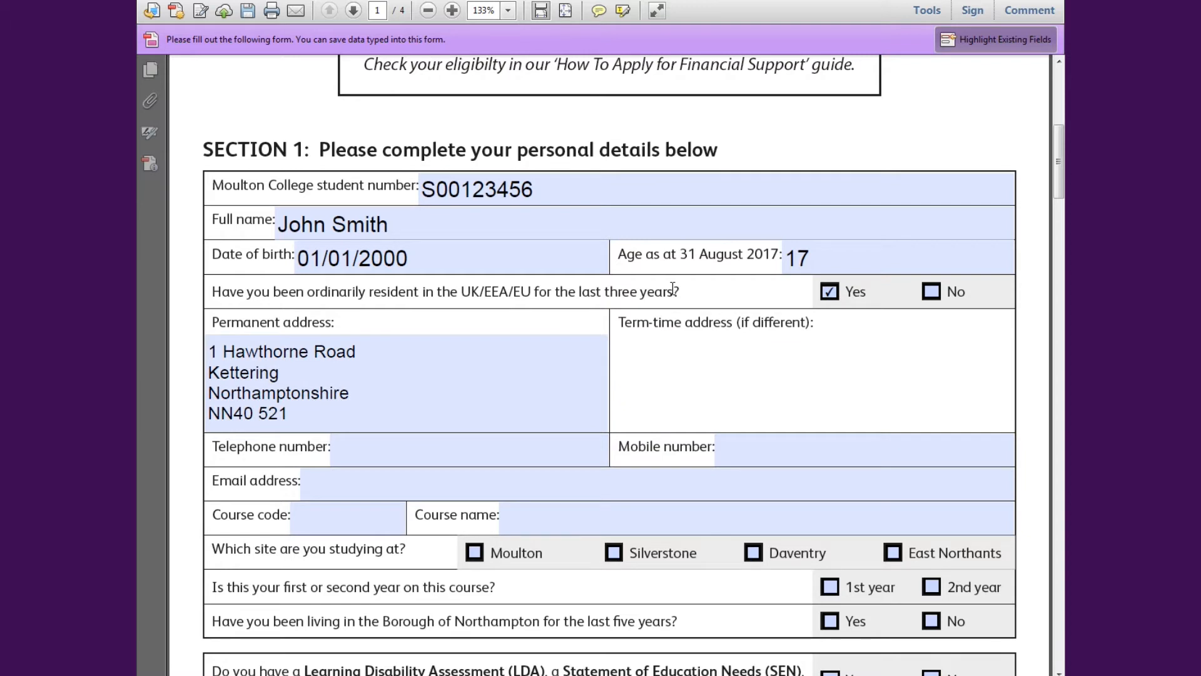
# - Fill in the student's telephone number, mobile number and e-mail address
pyautogui.moveTo(1062, 164); pyautogui.dragTo(1062, 186)
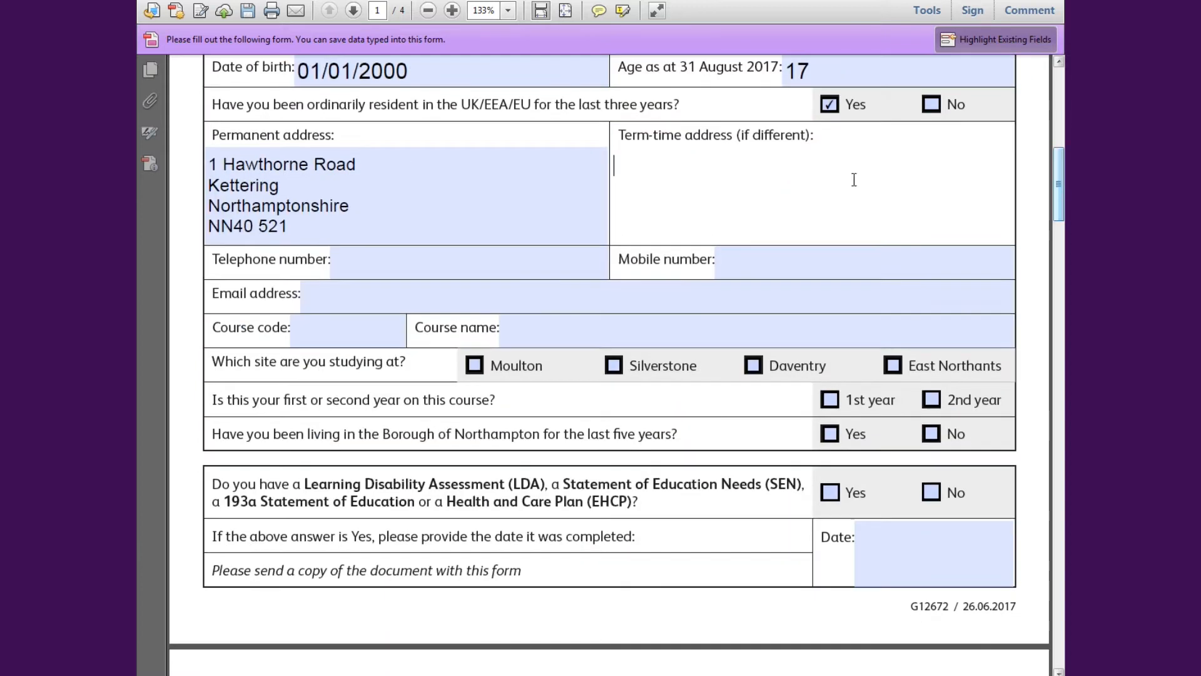
pyautogui.press('Tab')
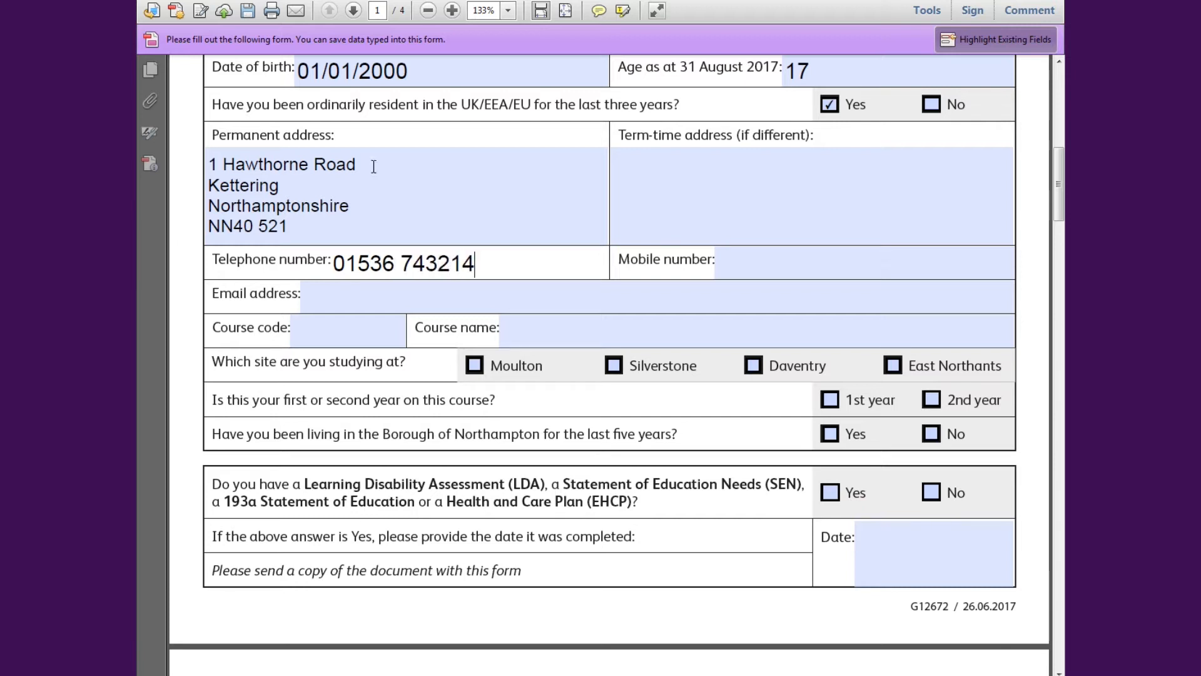
pyautogui.click(737, 273)
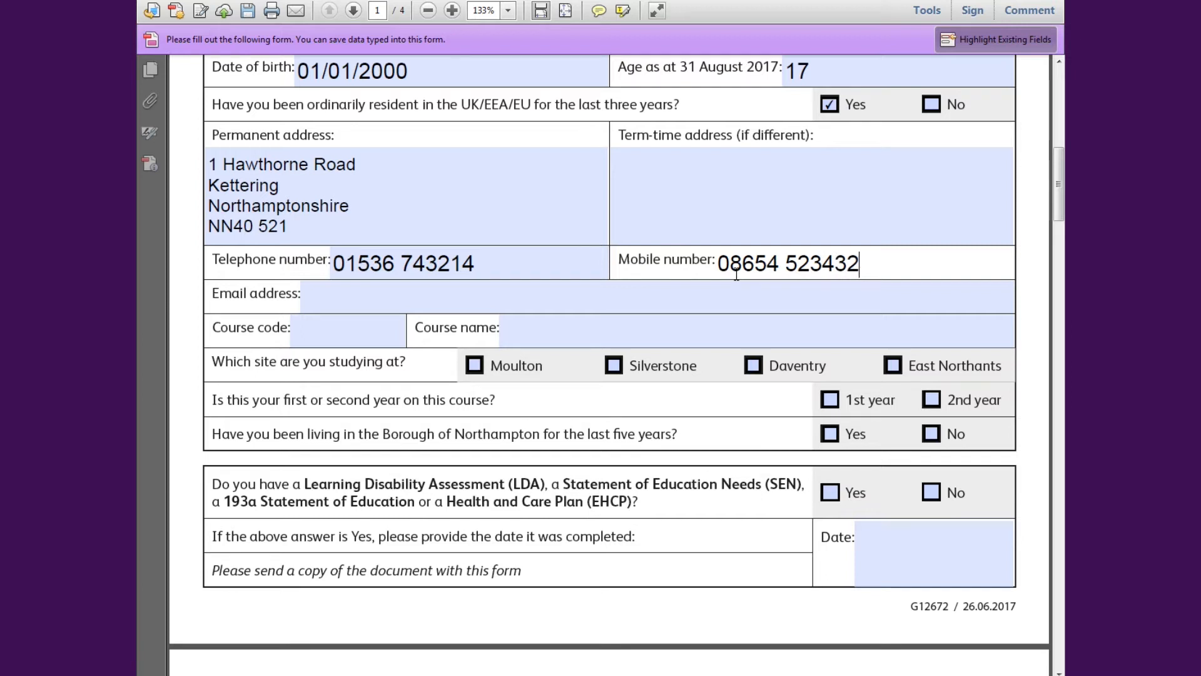
pyautogui.click(454, 308)
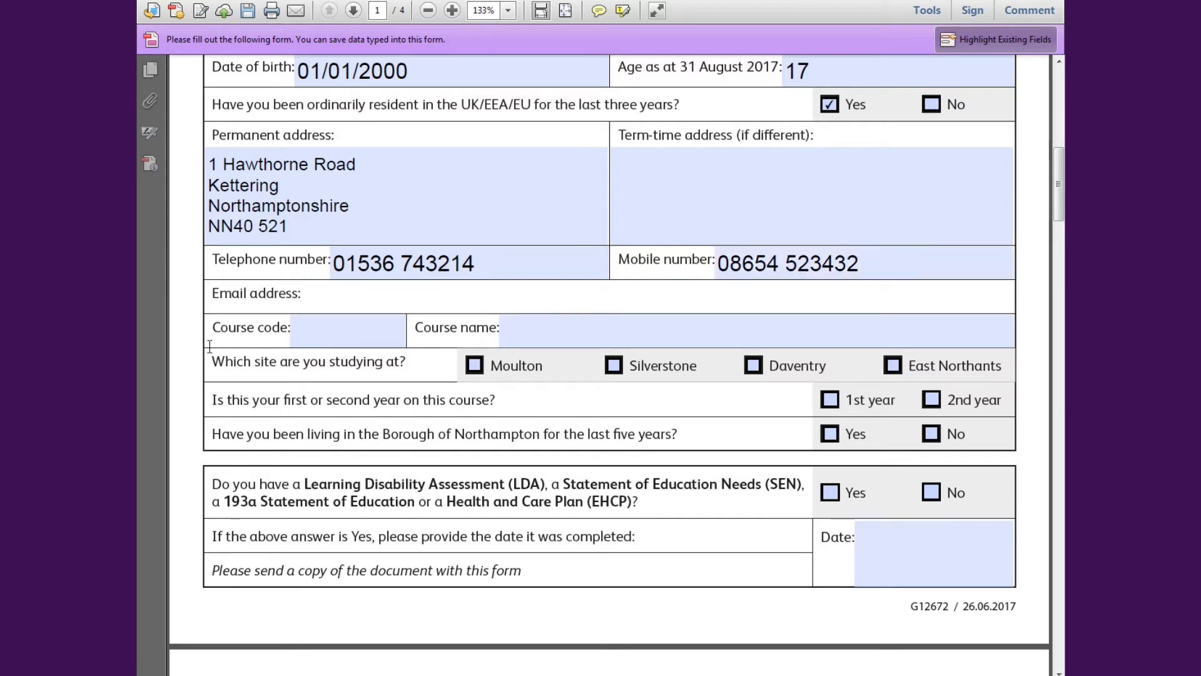
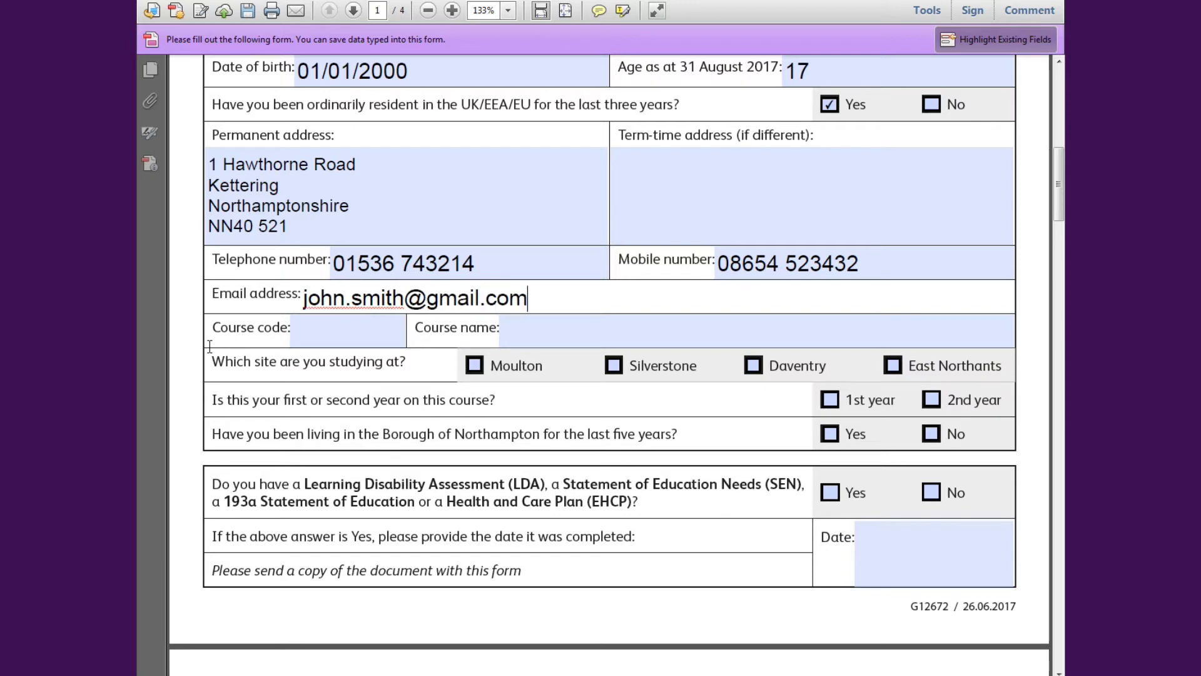
pyautogui.press('Tab')
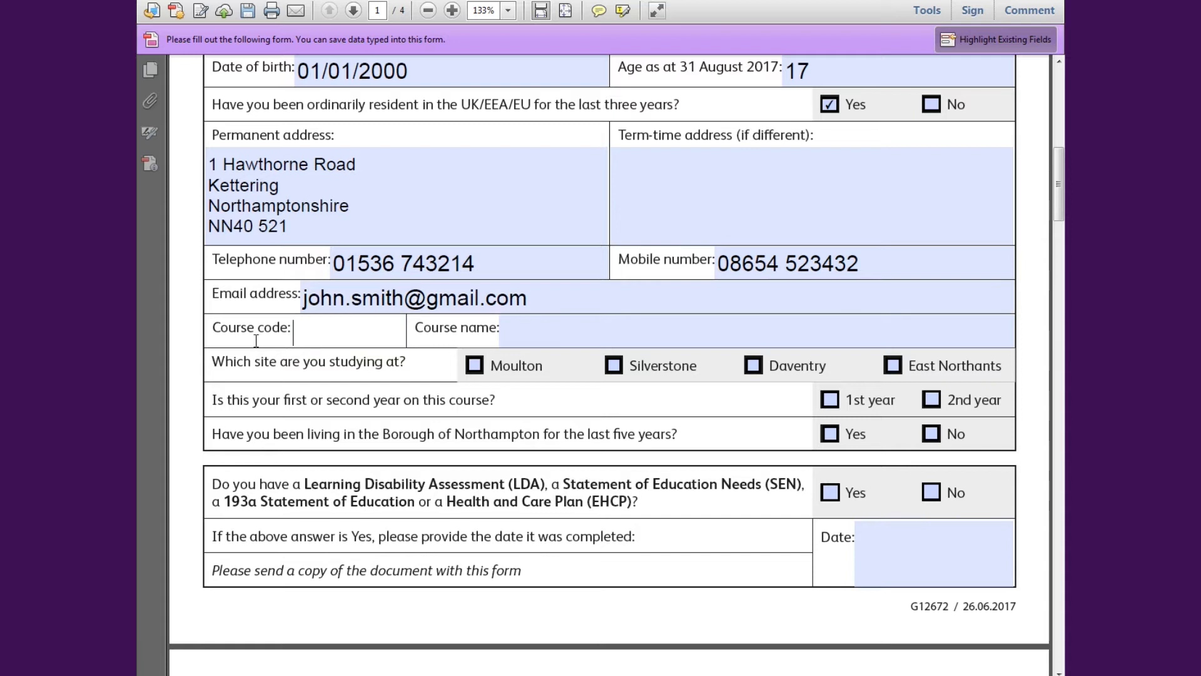
# - Enter course code EDAW and course name Extended Diploma Animal Welfare, and tick Moulton as study site
pyautogui.write('EDAW')
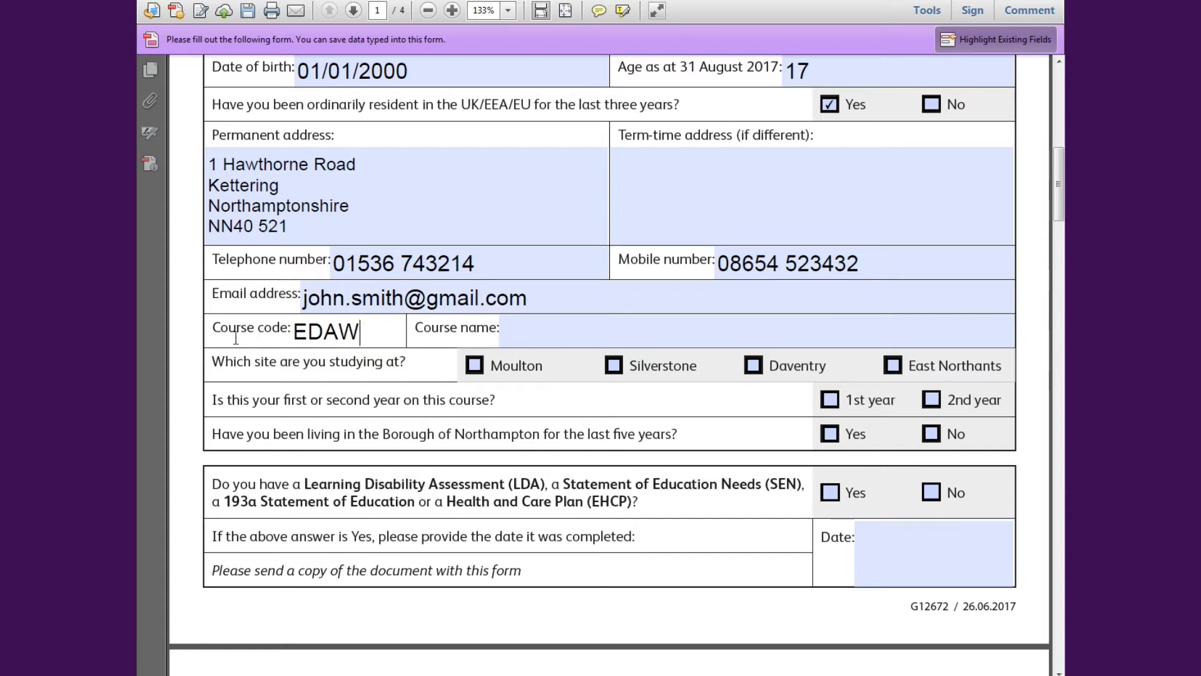
pyautogui.press('Tab')
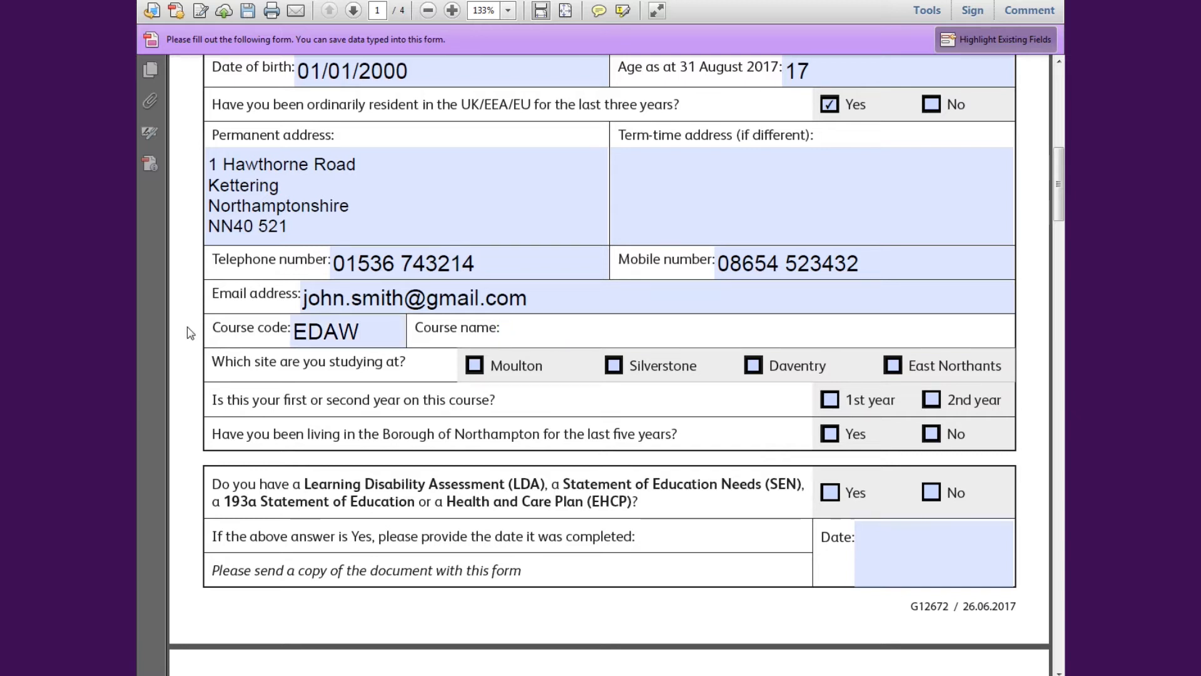
pyautogui.write('Extend')
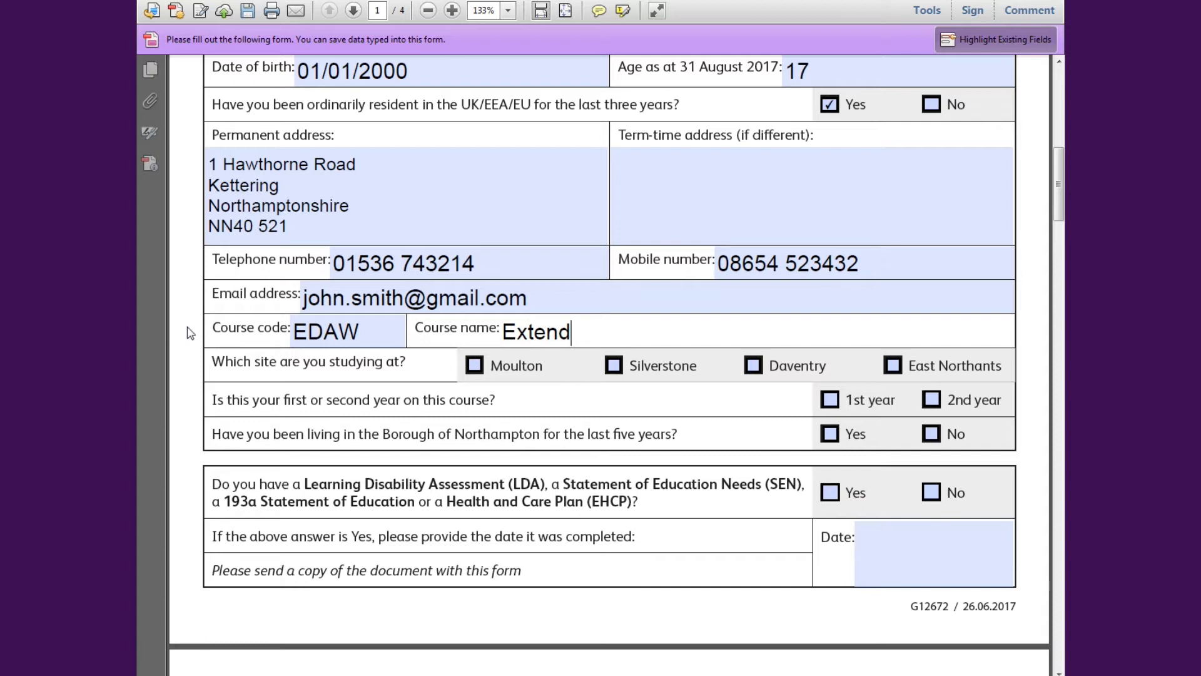
pyautogui.write('ed Diploma An')
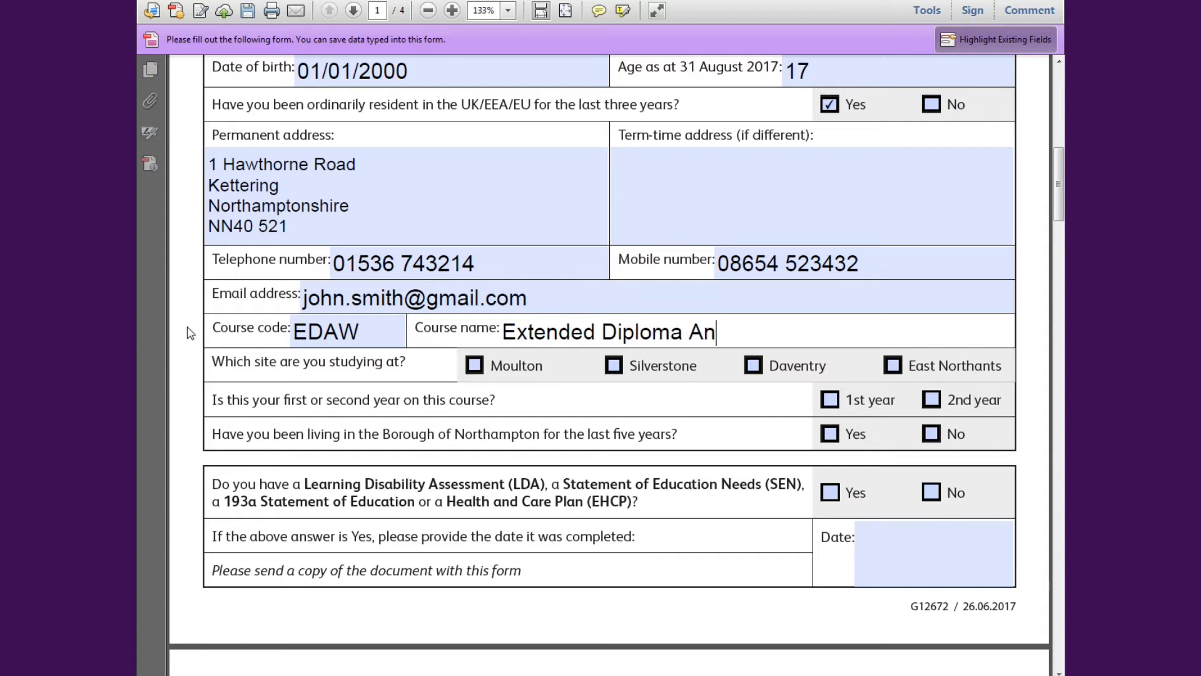
pyautogui.write('imal Welfare')
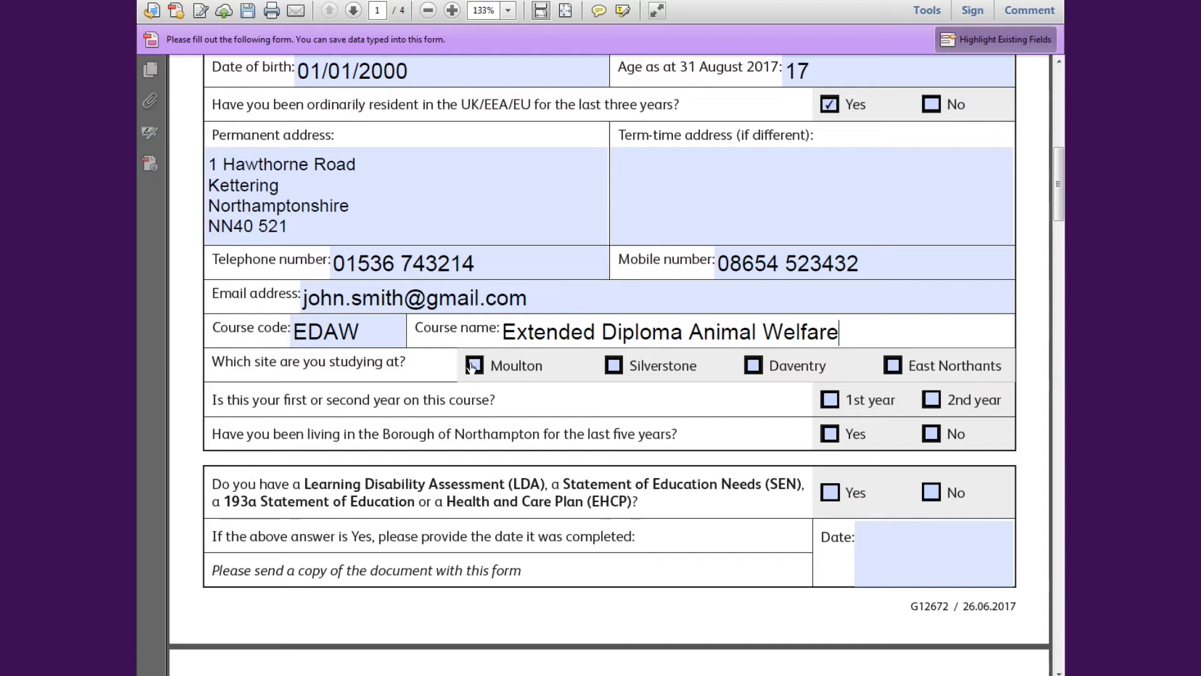
pyautogui.click(475, 365)
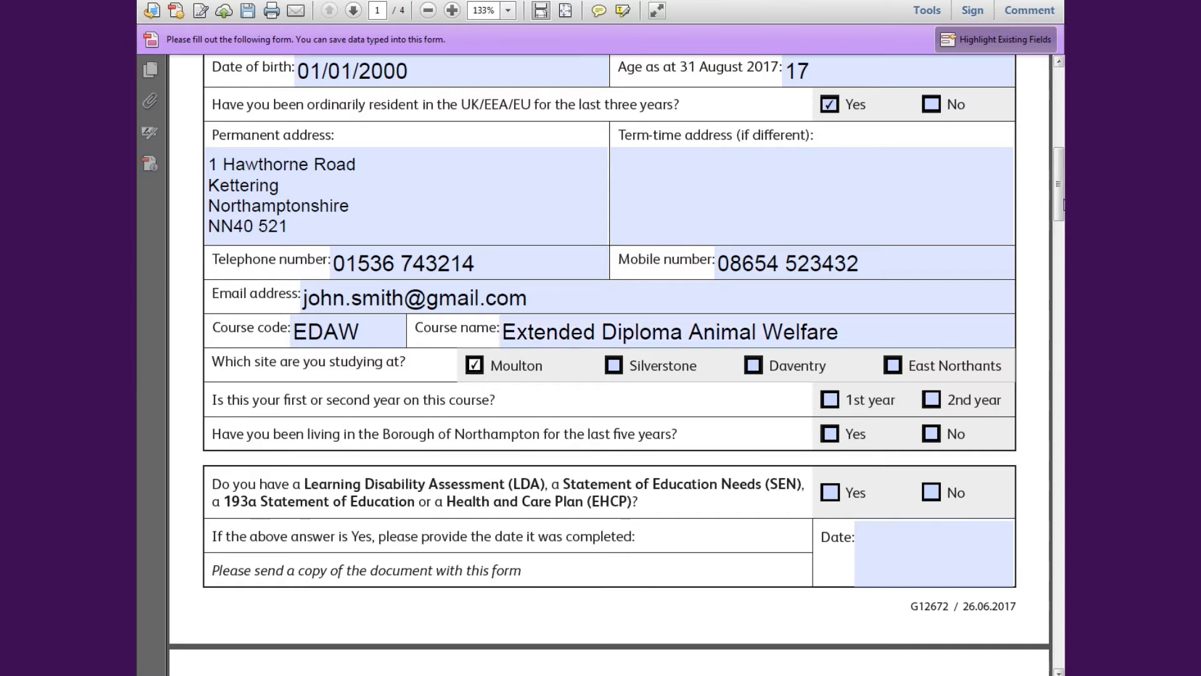
pyautogui.scroll(-5, 1058, 220)
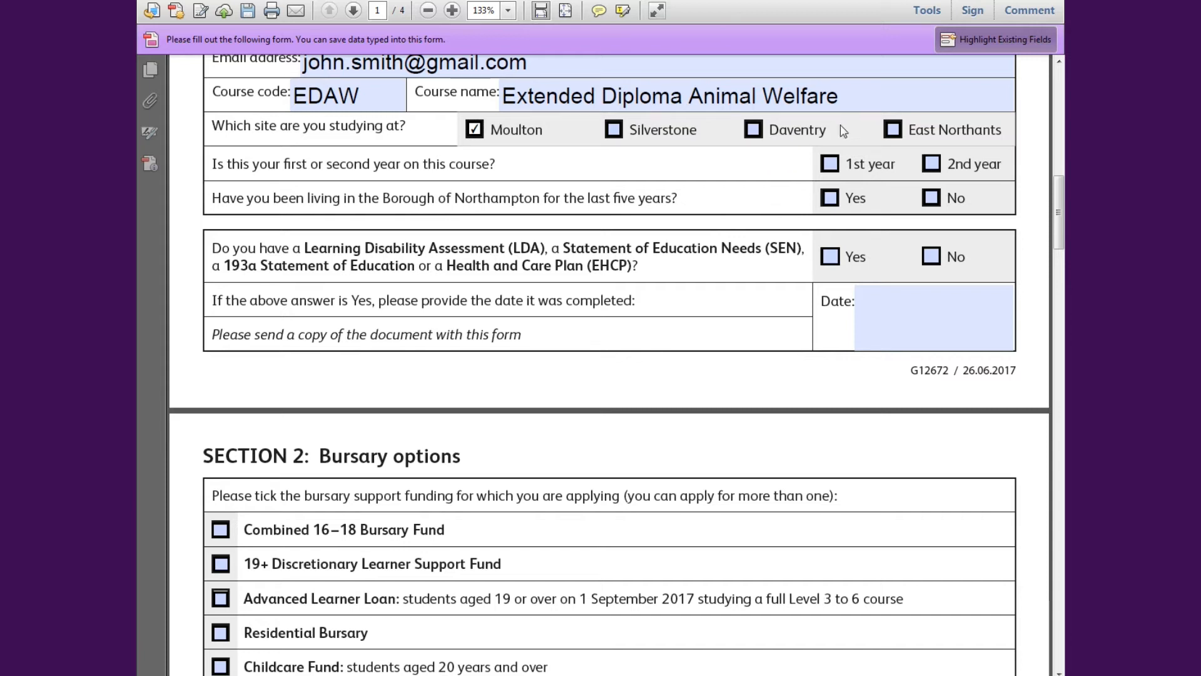
# - Mark 1st year, answer Yes to Northampton residency and to LDA/SEN/EHCP, dated 01/01/2016
pyautogui.click(837, 166)
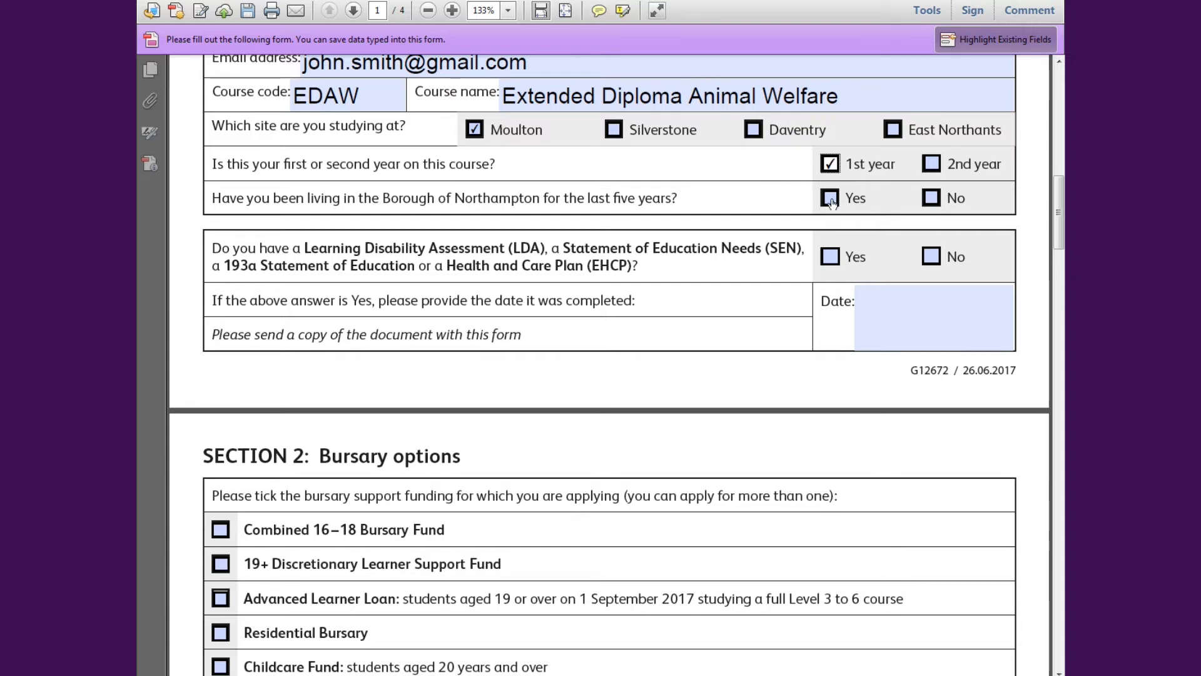
pyautogui.click(832, 200)
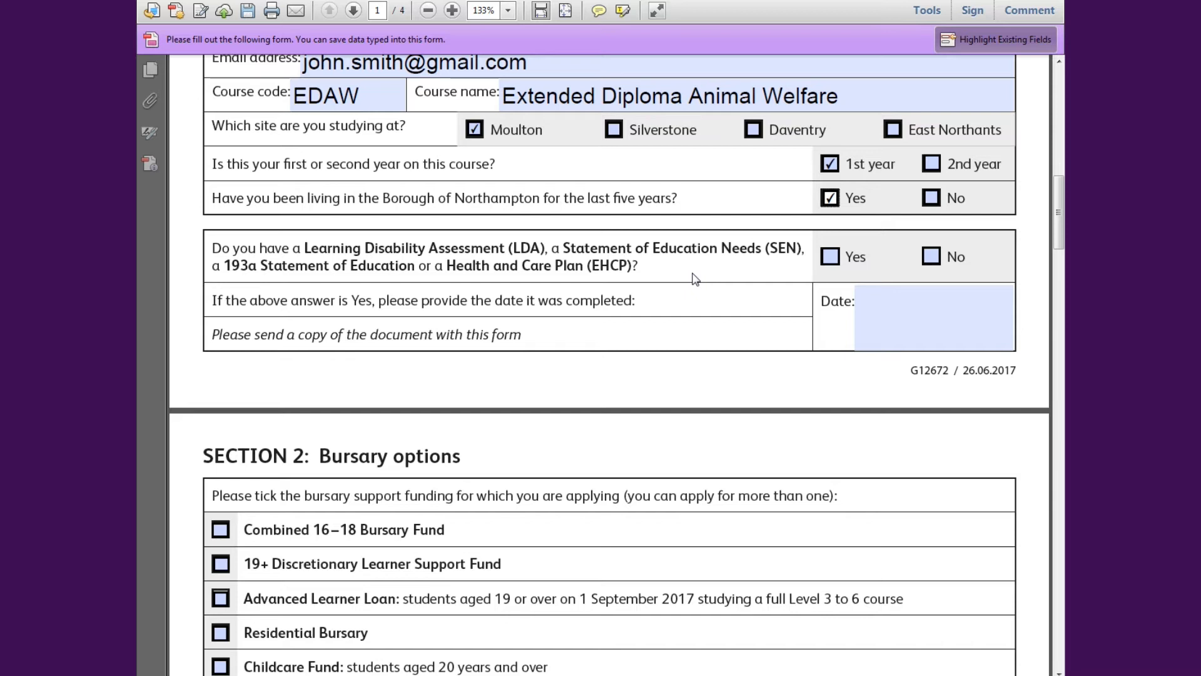
pyautogui.click(832, 261)
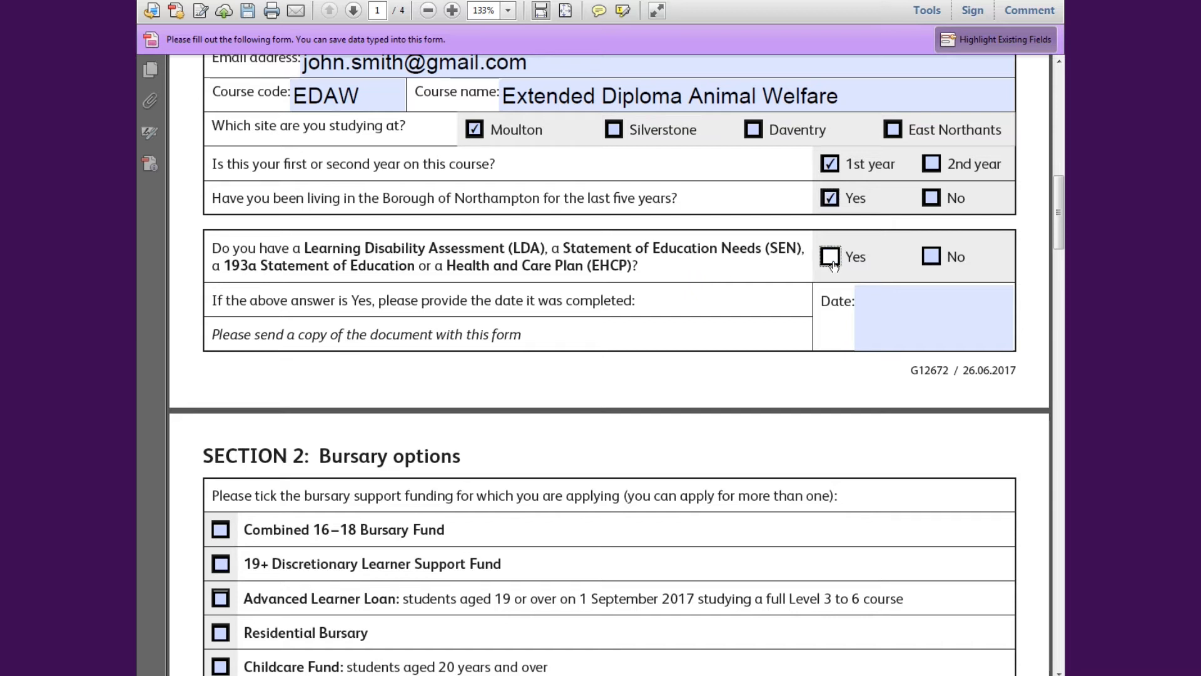
pyautogui.click(899, 313)
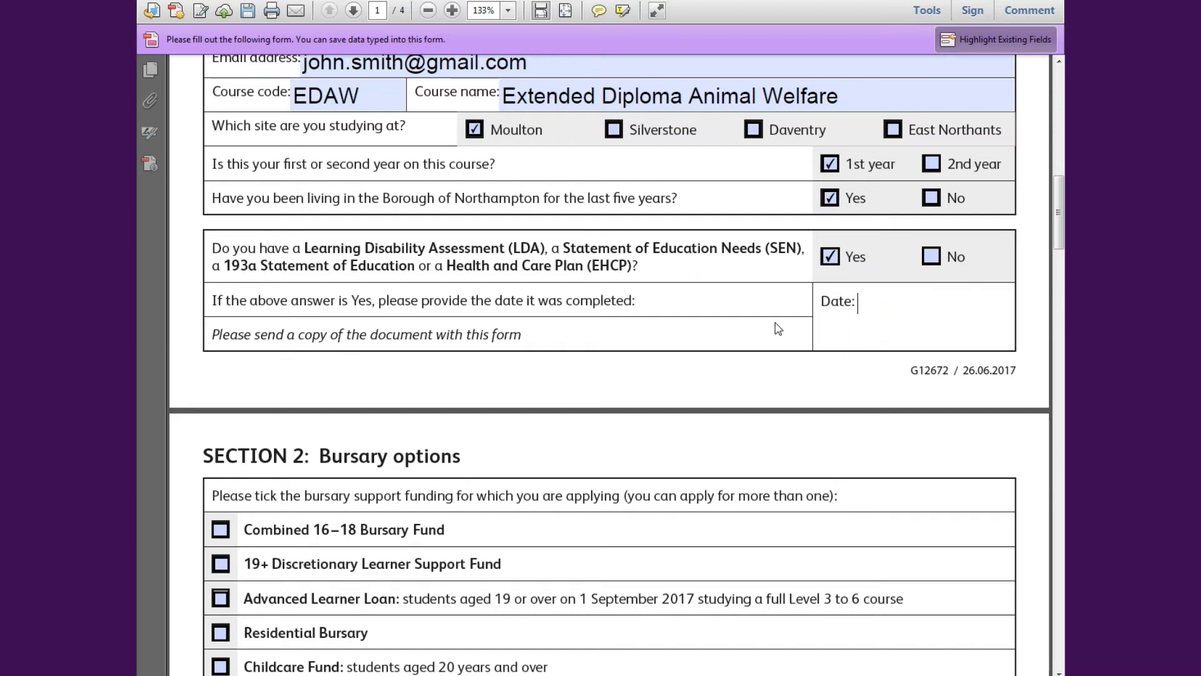
pyautogui.write('01/01/2016')
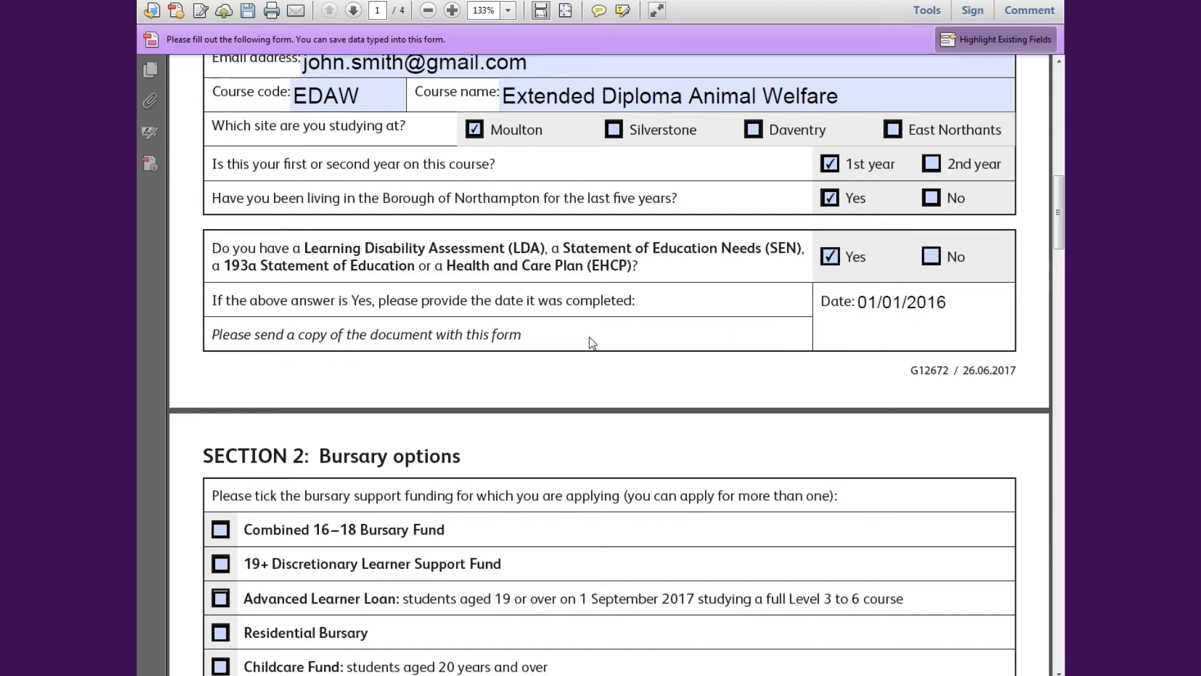
# - Scroll down until Section 2: Bursary options is in view
pyautogui.scroll(-4, 590, 341)
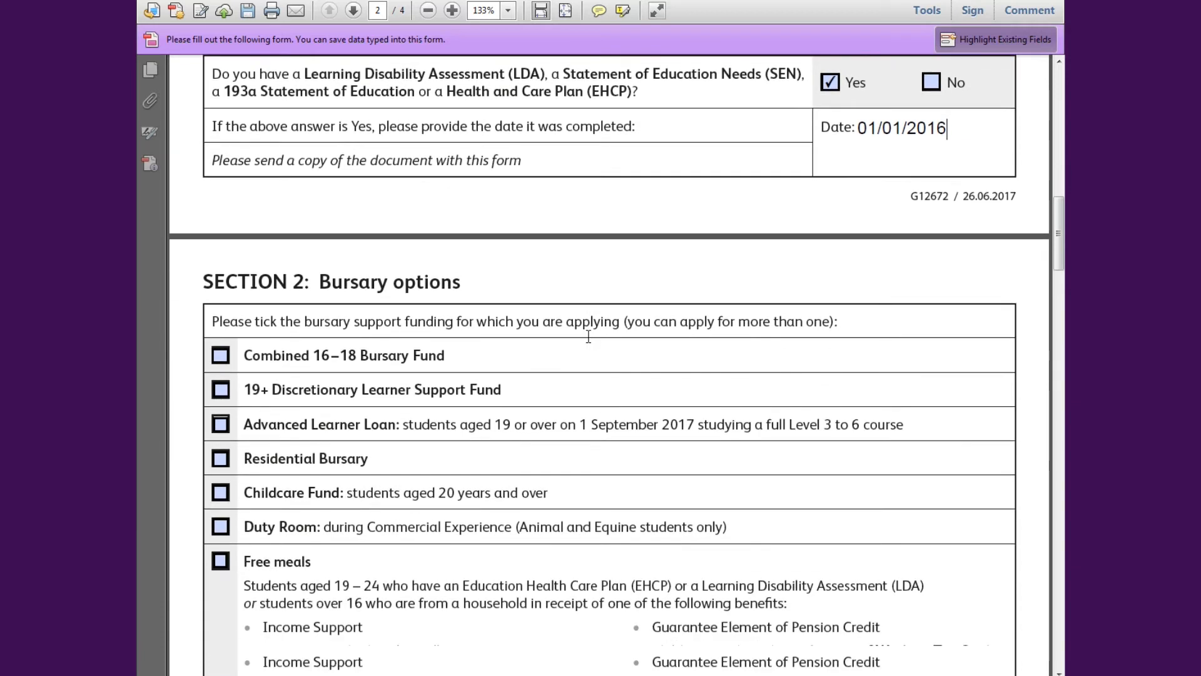
pyautogui.scroll(-2, 589, 336)
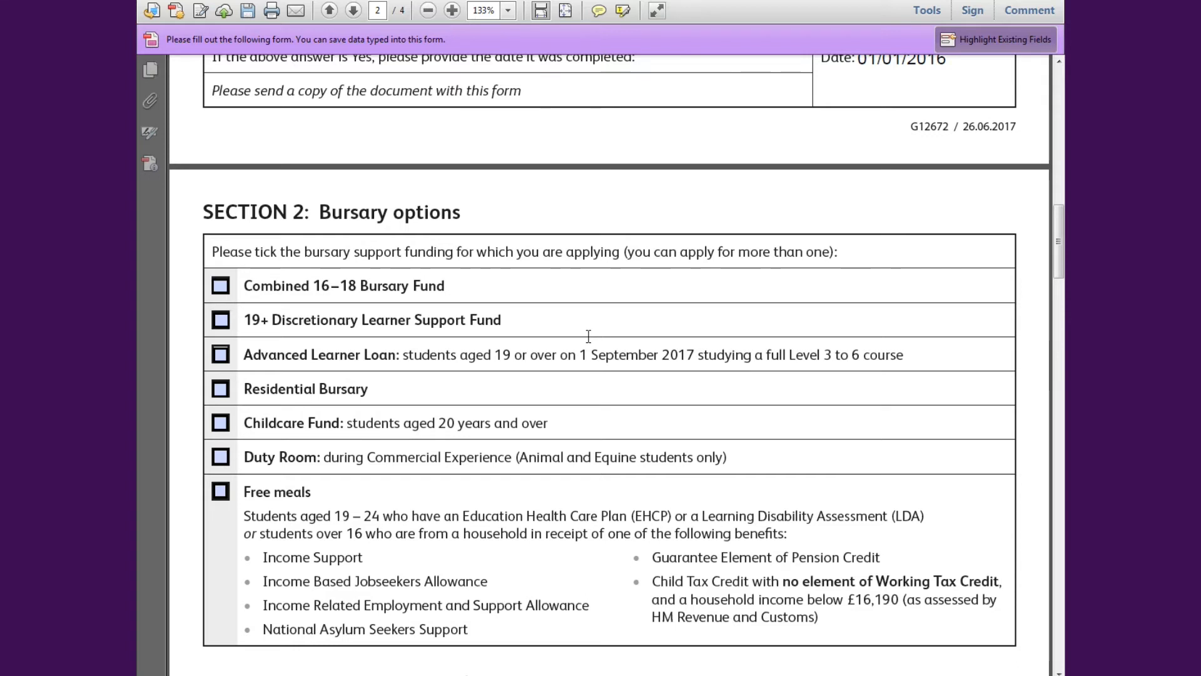
pyautogui.scroll(-1, 588, 336)
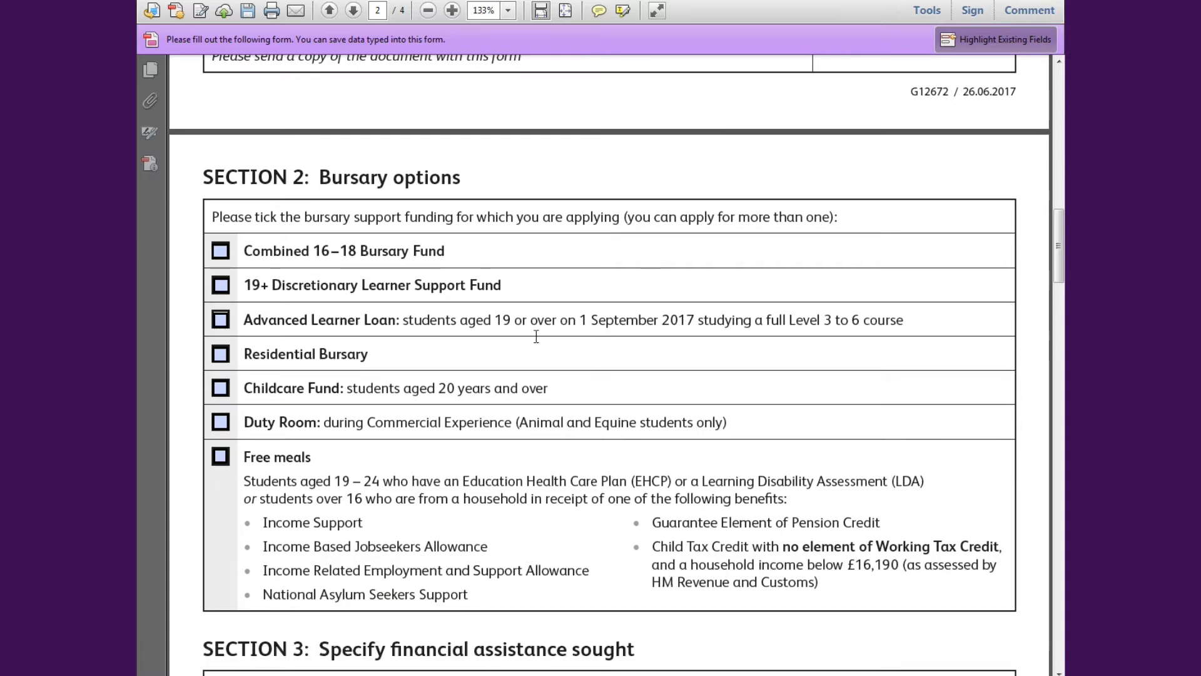
# - Tick four bursaries: Combined 16–18 Bursary Fund, Residential Bursary, Duty Room and Free meals
pyautogui.click(225, 256)
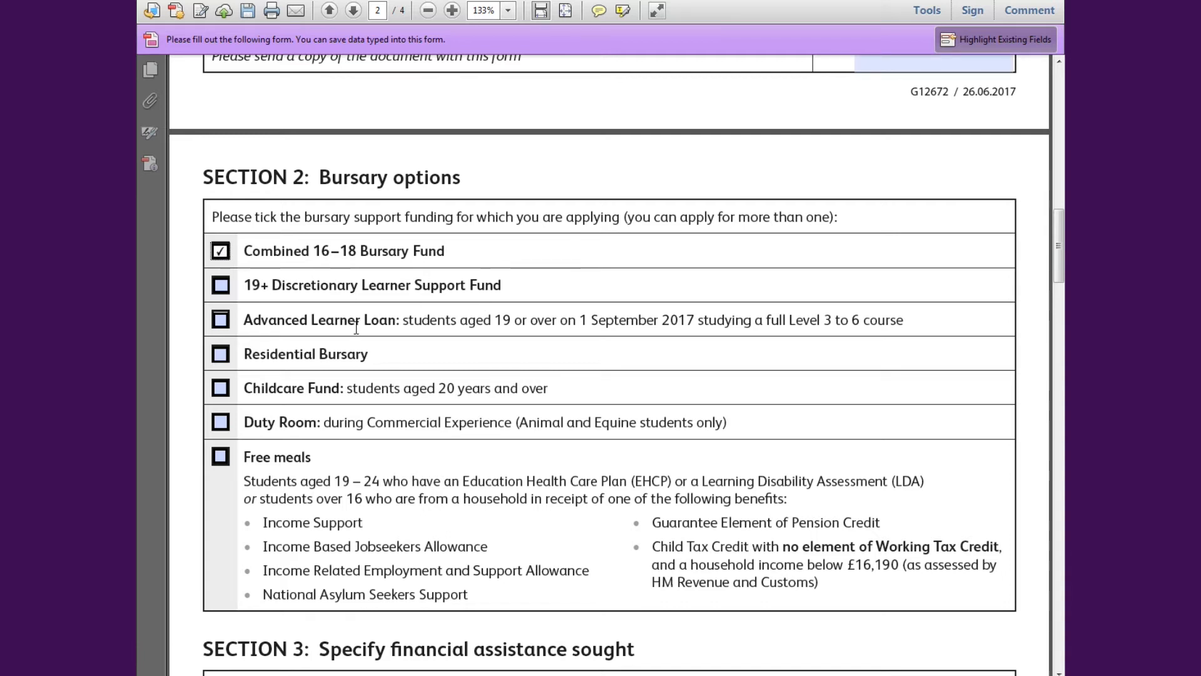
pyautogui.click(219, 355)
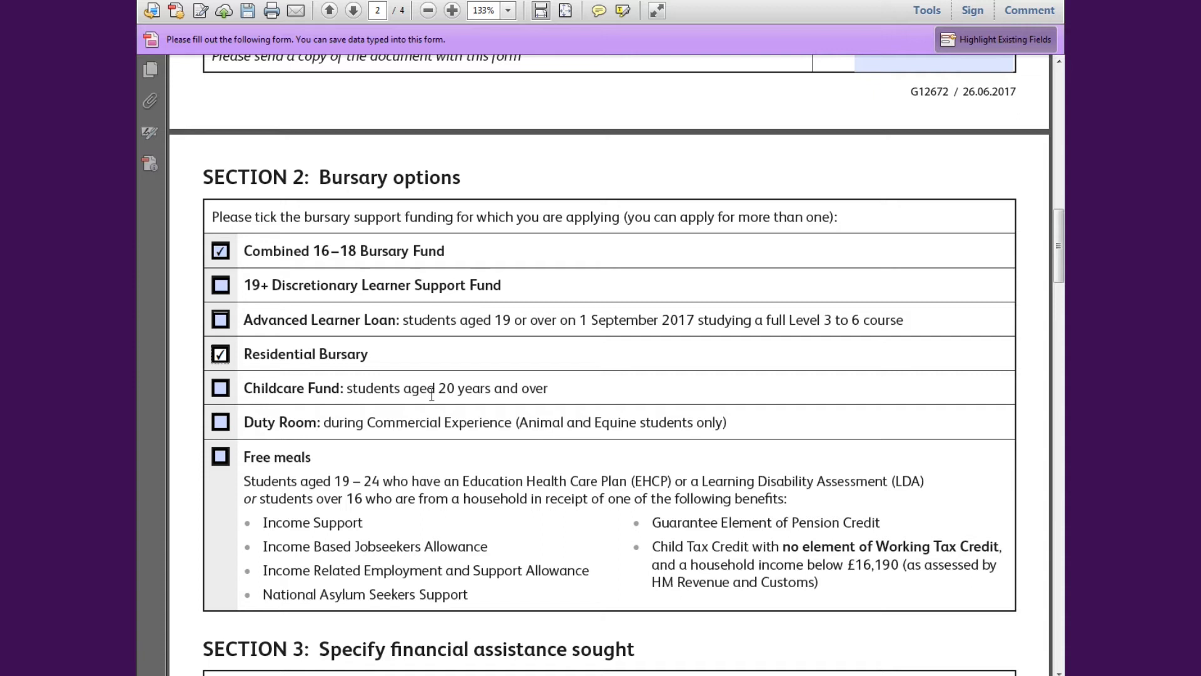
pyautogui.scroll(-2, 335, 395)
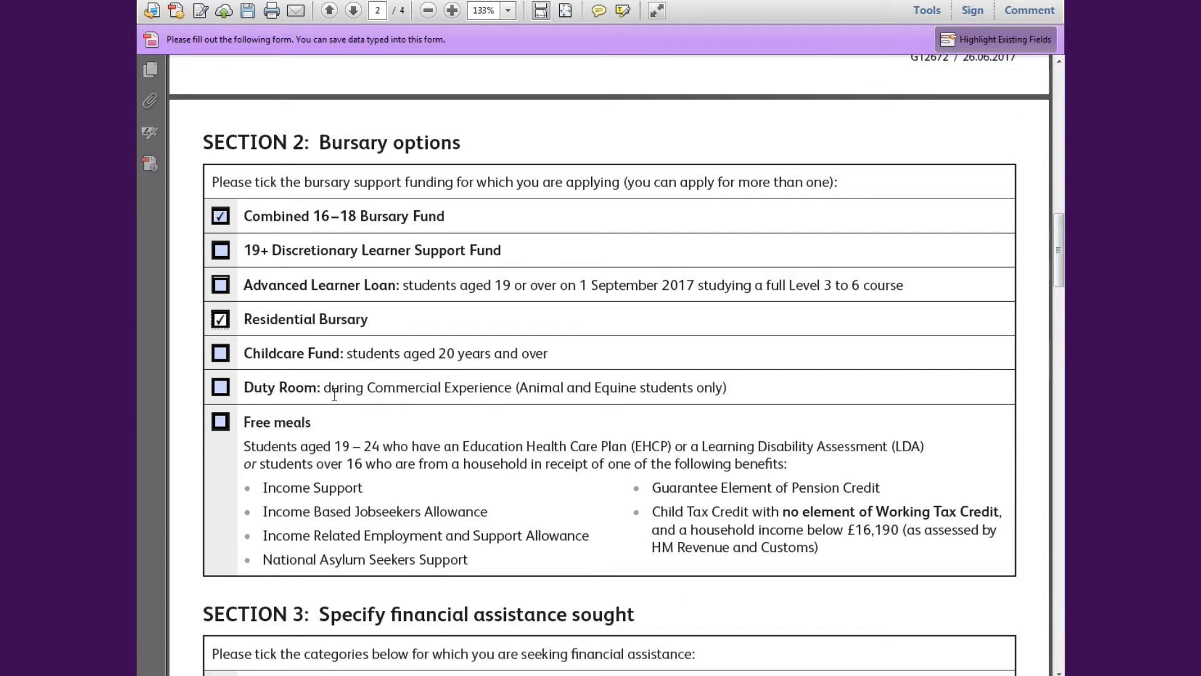
pyautogui.scroll(-1, 335, 394)
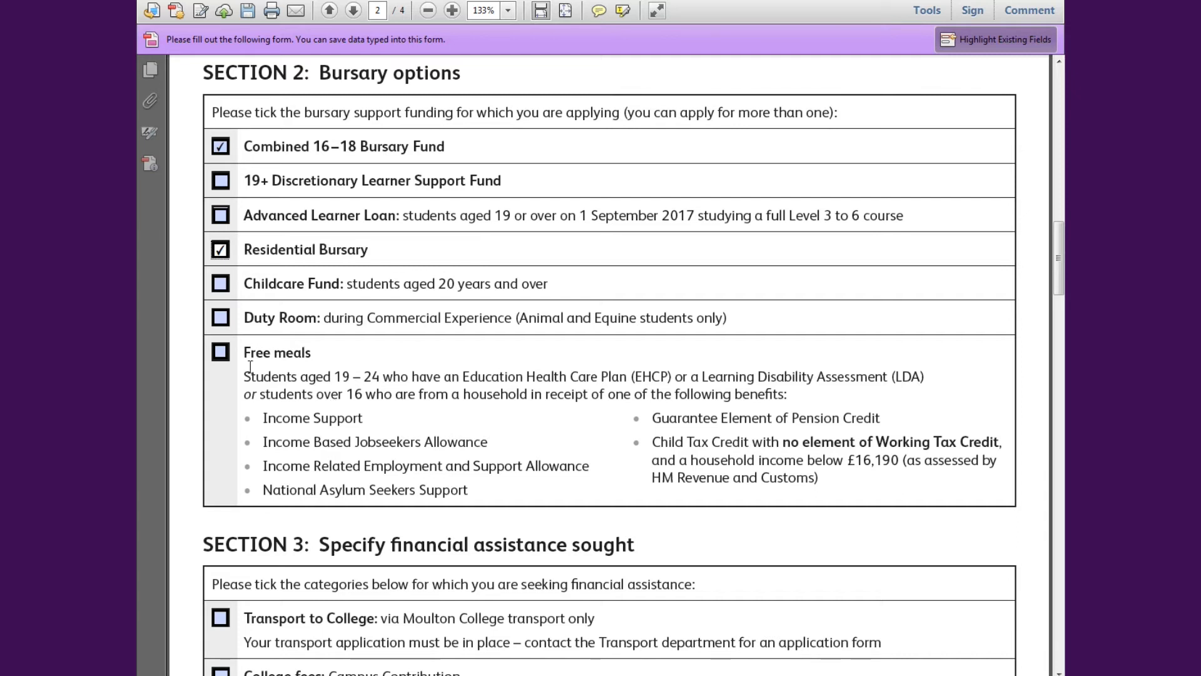
pyautogui.click(219, 321)
pyautogui.scroll(-1, 322, 356)
pyautogui.scroll(-1, 322, 356)
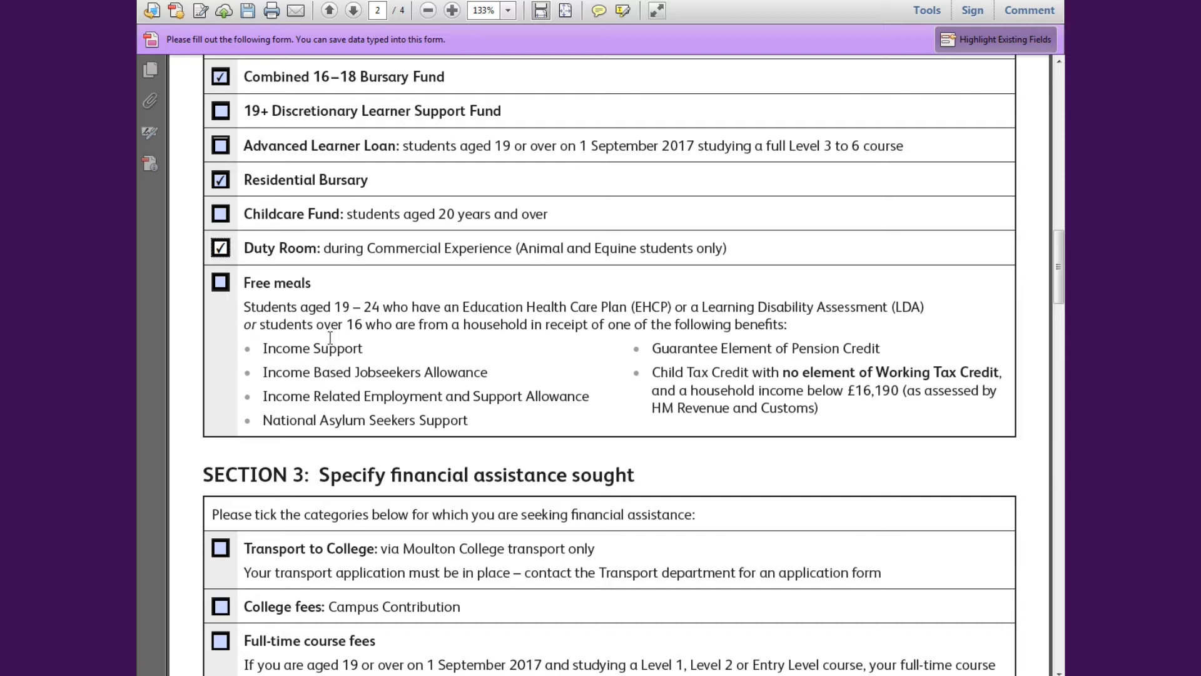
pyautogui.click(219, 287)
pyautogui.scroll(-4, 241, 383)
pyautogui.scroll(-1, 241, 383)
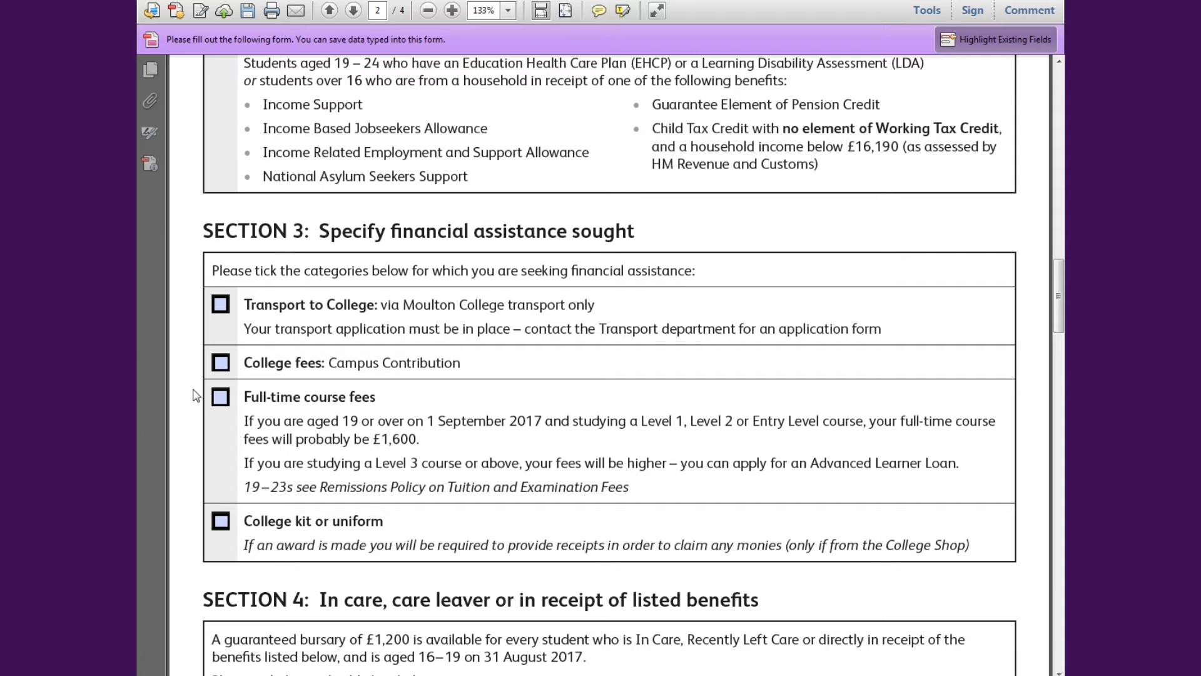
pyautogui.scroll(-1, 196, 395)
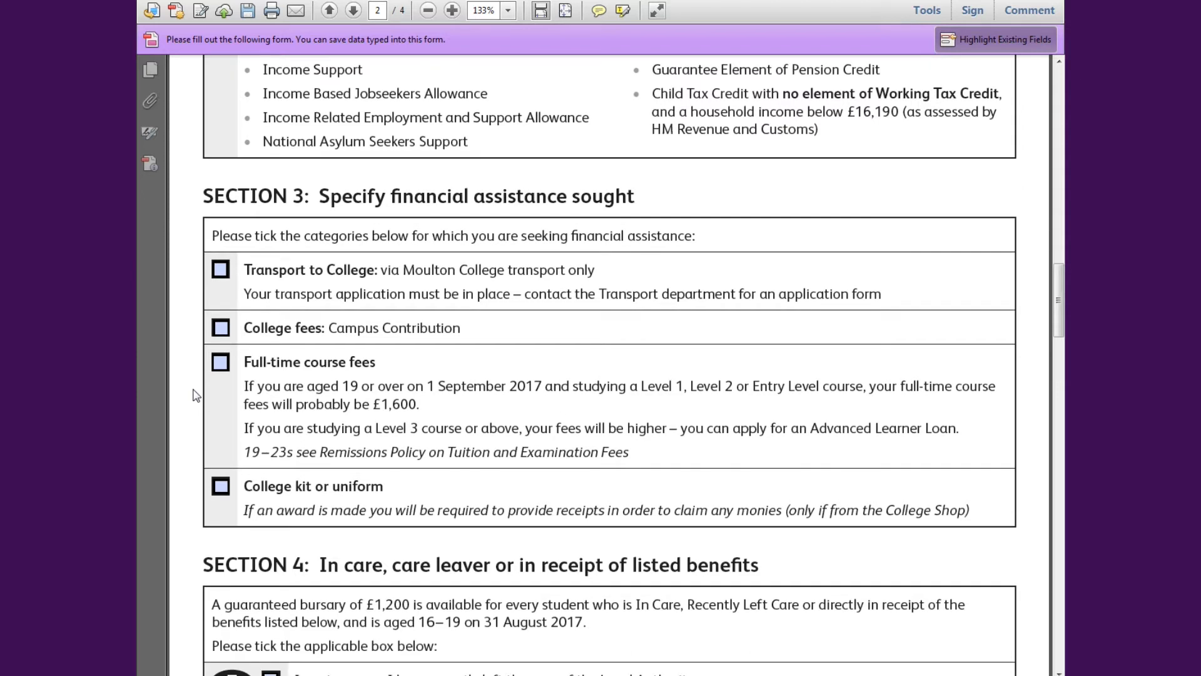
# - Tick the help boxes for Transport to College, College fees and College kit or uniform
pyautogui.click(227, 270)
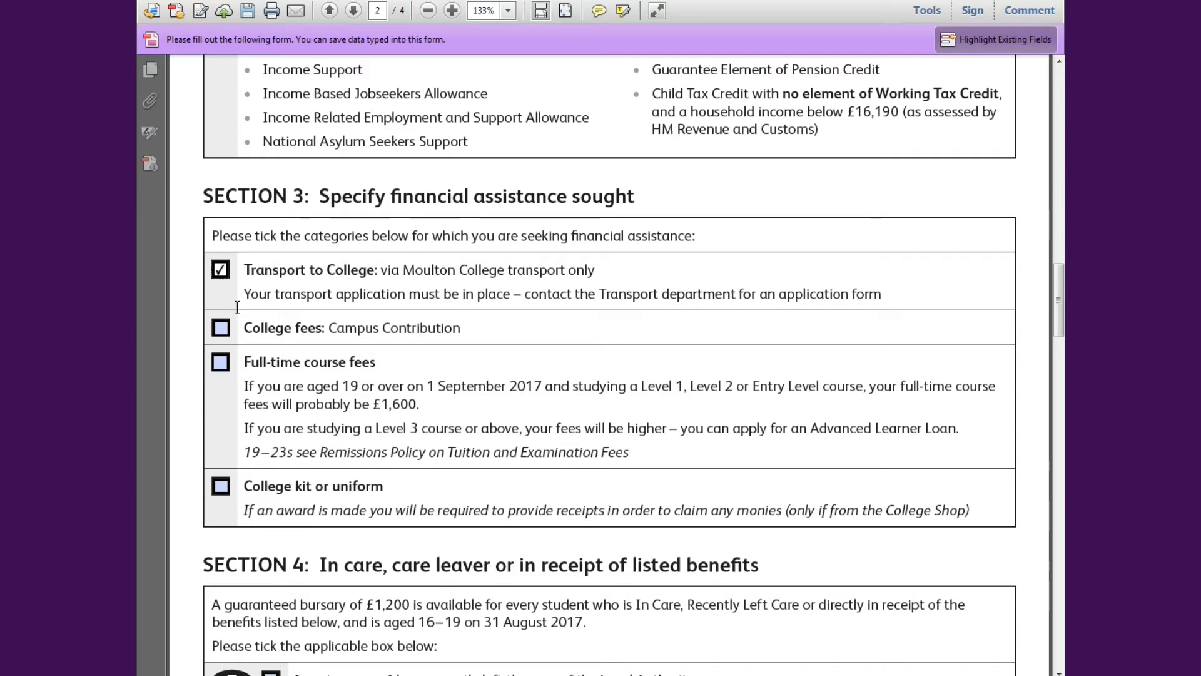
pyautogui.click(218, 332)
pyautogui.scroll(-2, 325, 375)
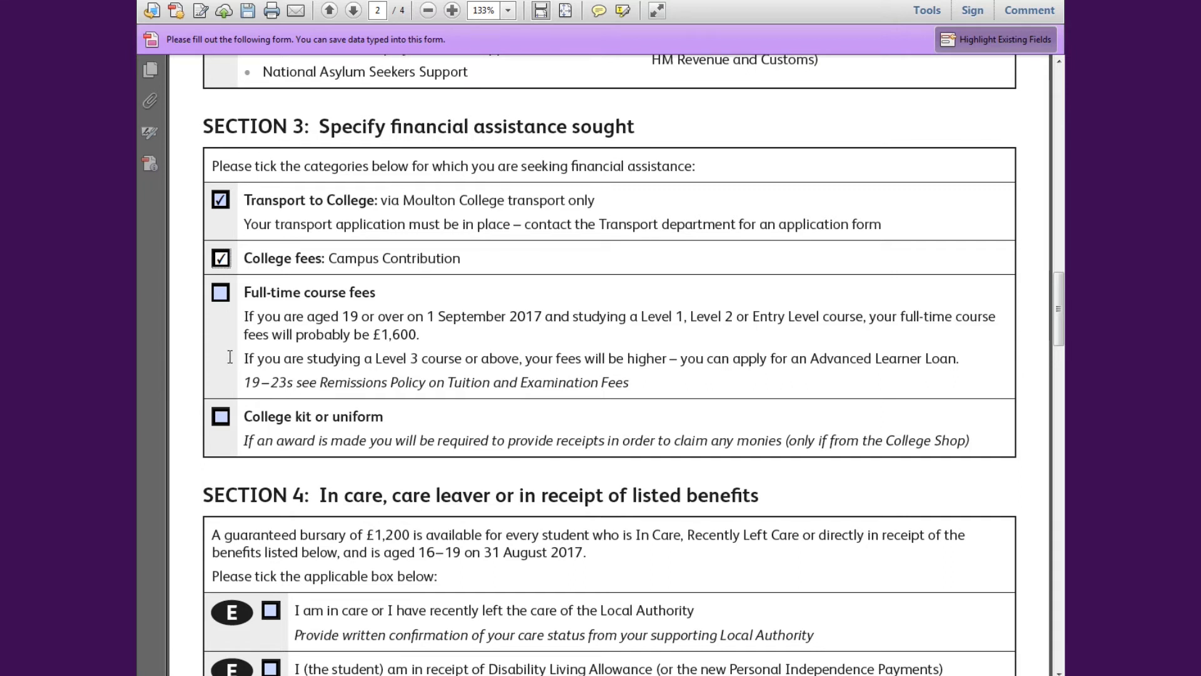
pyautogui.scroll(-3, 229, 357)
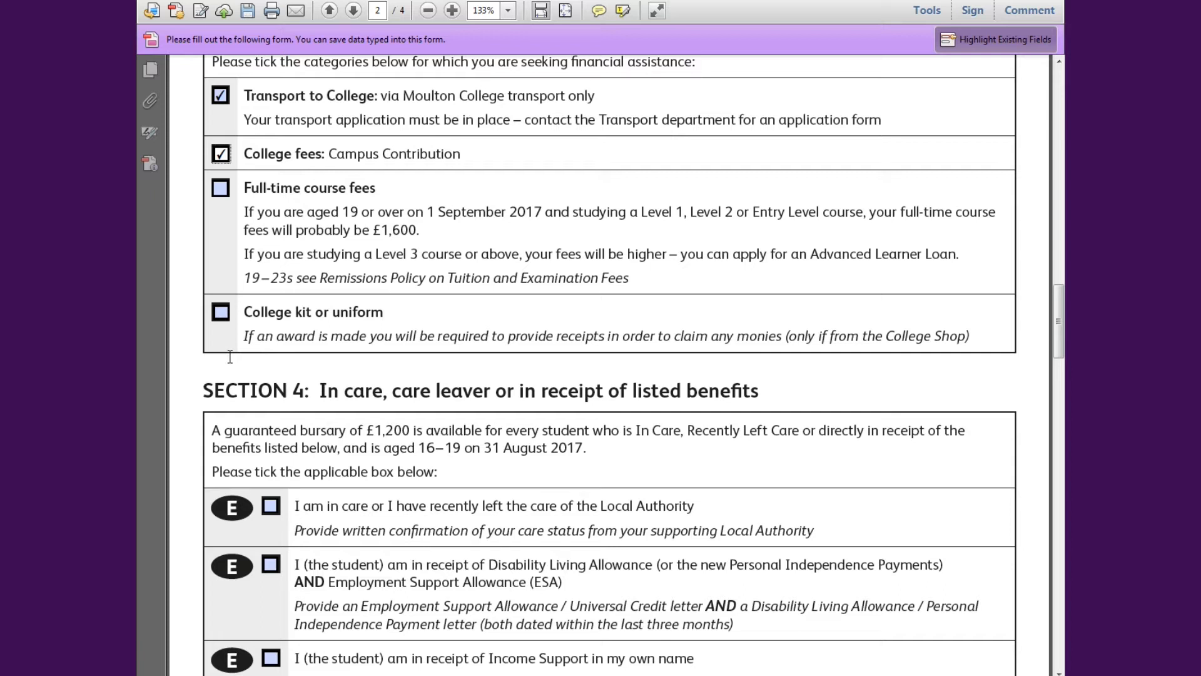
pyautogui.click(220, 313)
pyautogui.scroll(-3, 367, 322)
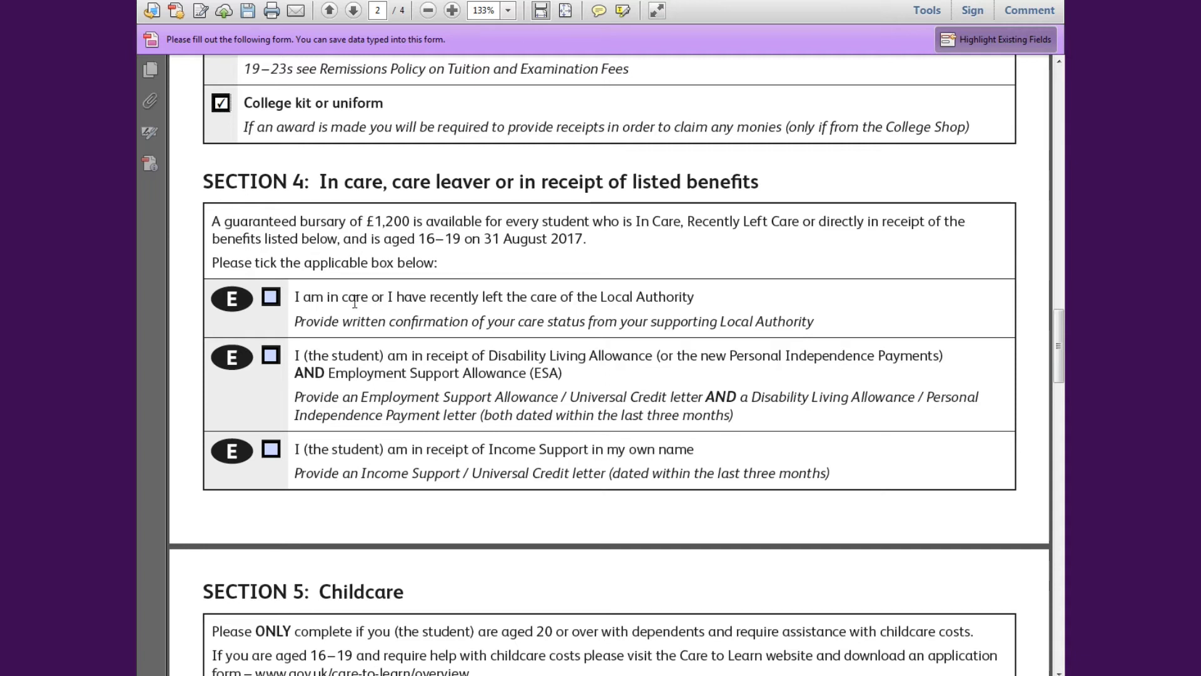
# - Tick the 'I am in care or I have recently left the care of the Local Authority' box
pyautogui.click(270, 305)
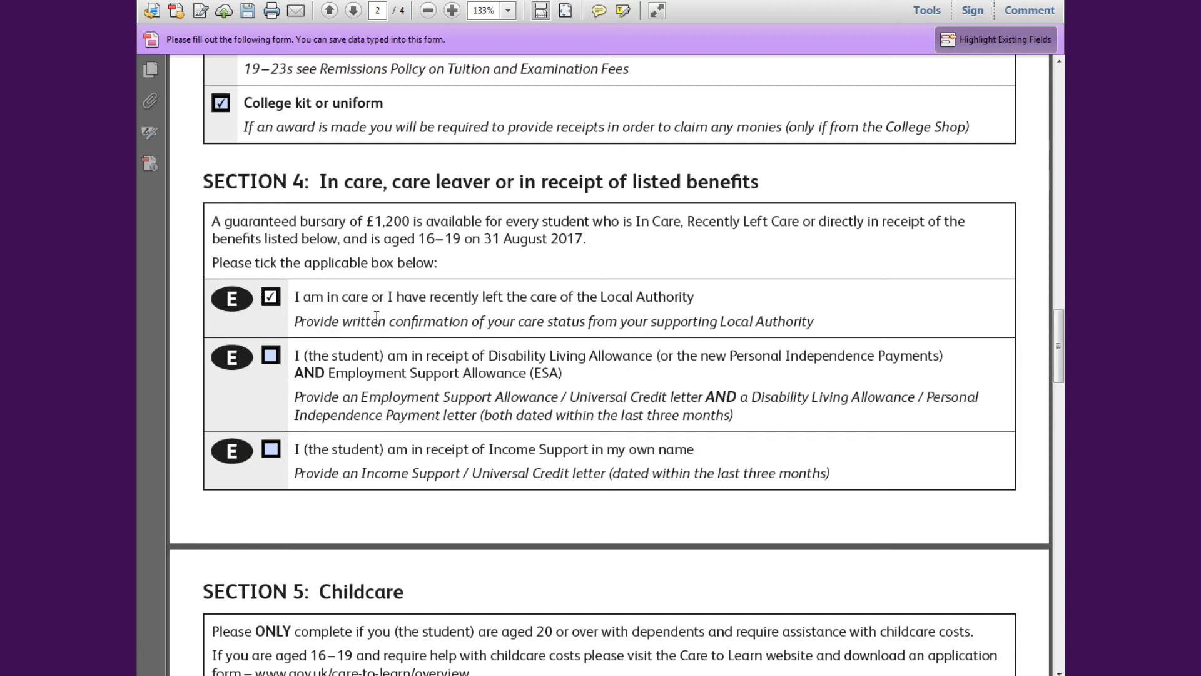
pyautogui.scroll(-2, 376, 317)
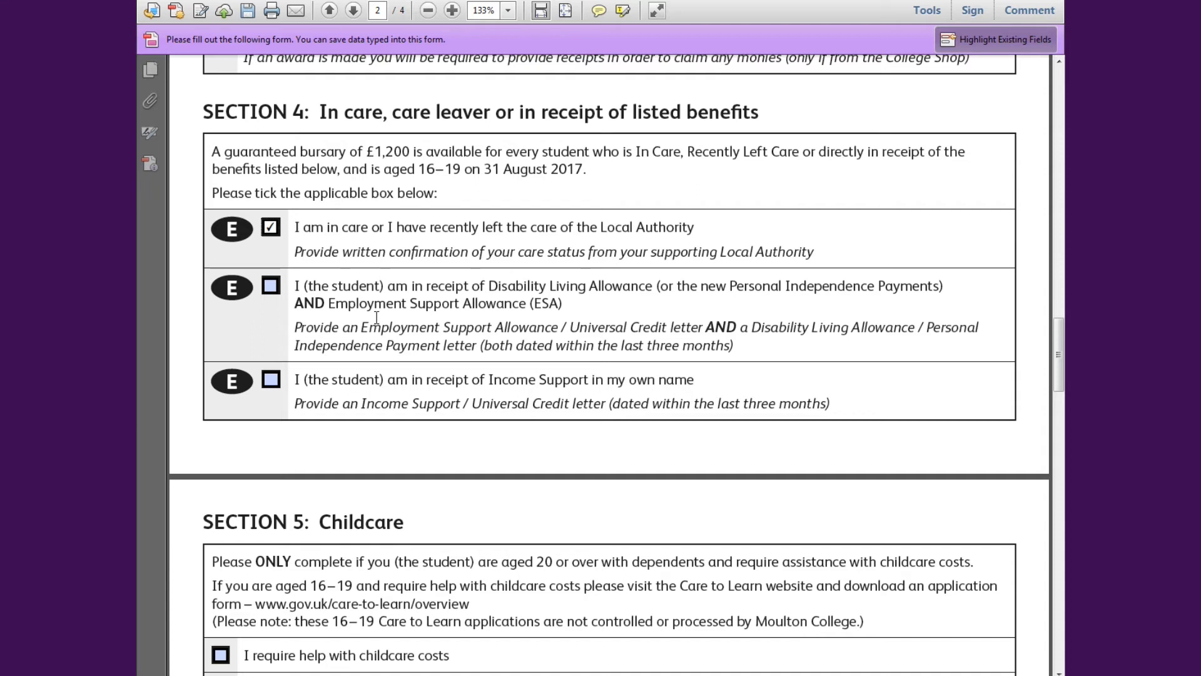
# - Scroll down page 3 to Section 6: Household income, leaving Child 1's Ofsted URN blank
pyautogui.scroll(-5, 255, 388)
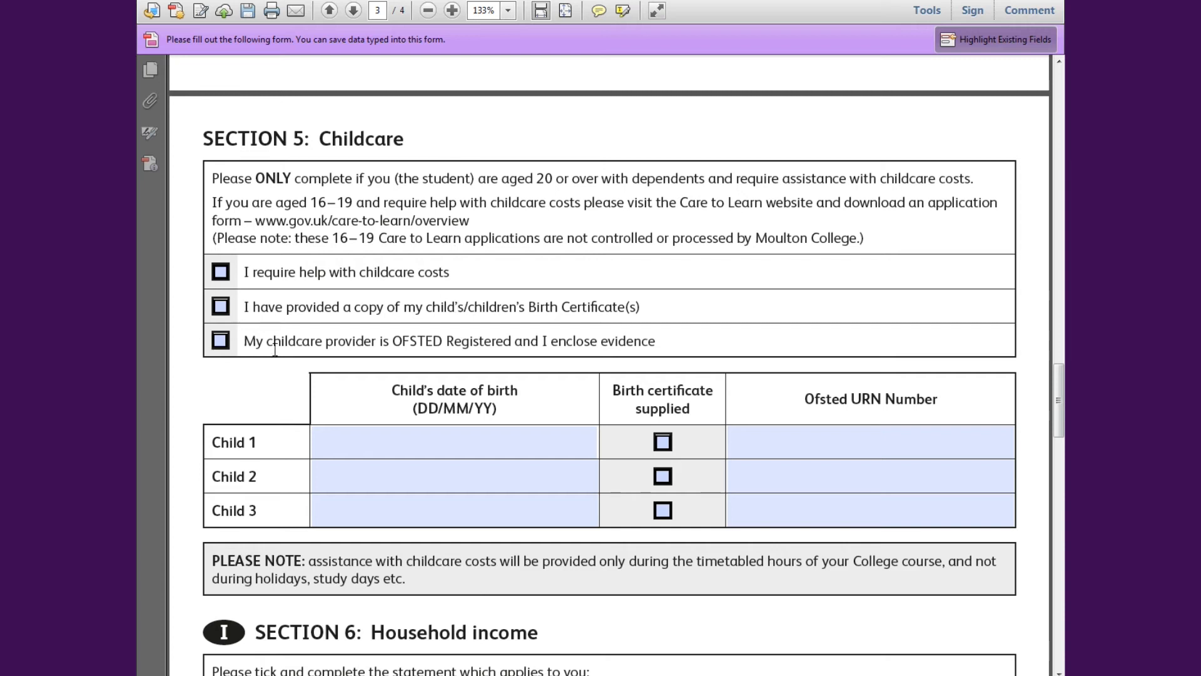
pyautogui.scroll(-1, 310, 363)
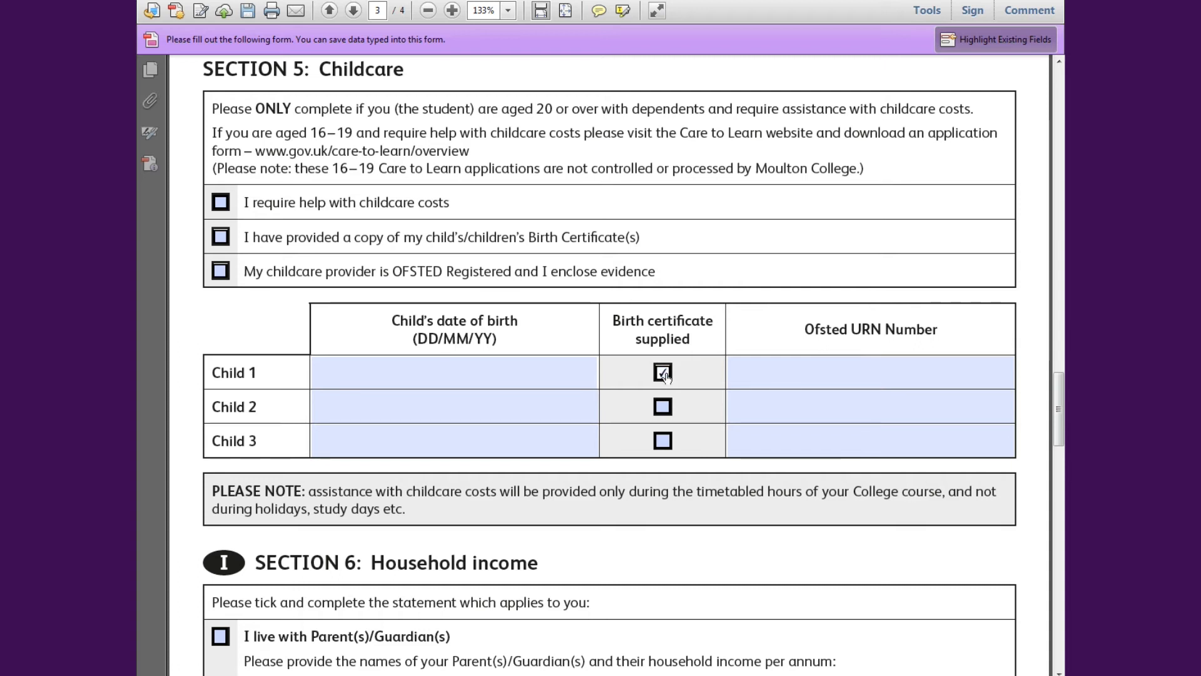
pyautogui.click(748, 373)
pyautogui.click(771, 340)
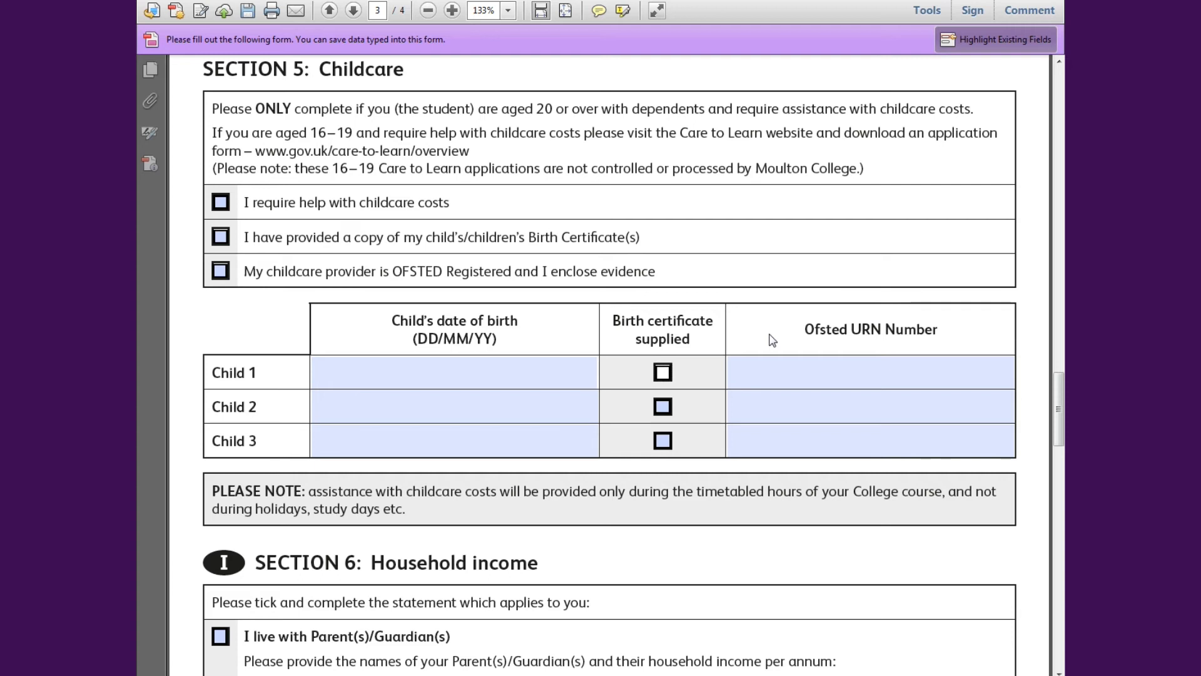
pyautogui.scroll(-2, 772, 338)
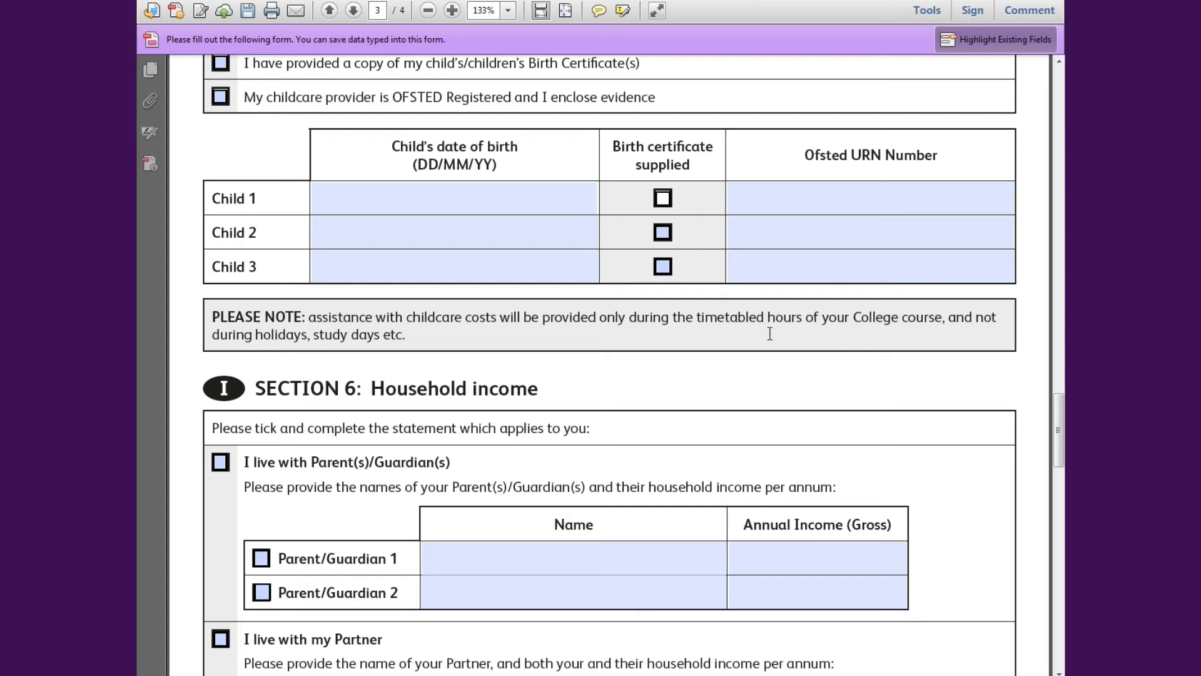
pyautogui.scroll(-5, 1031, 254)
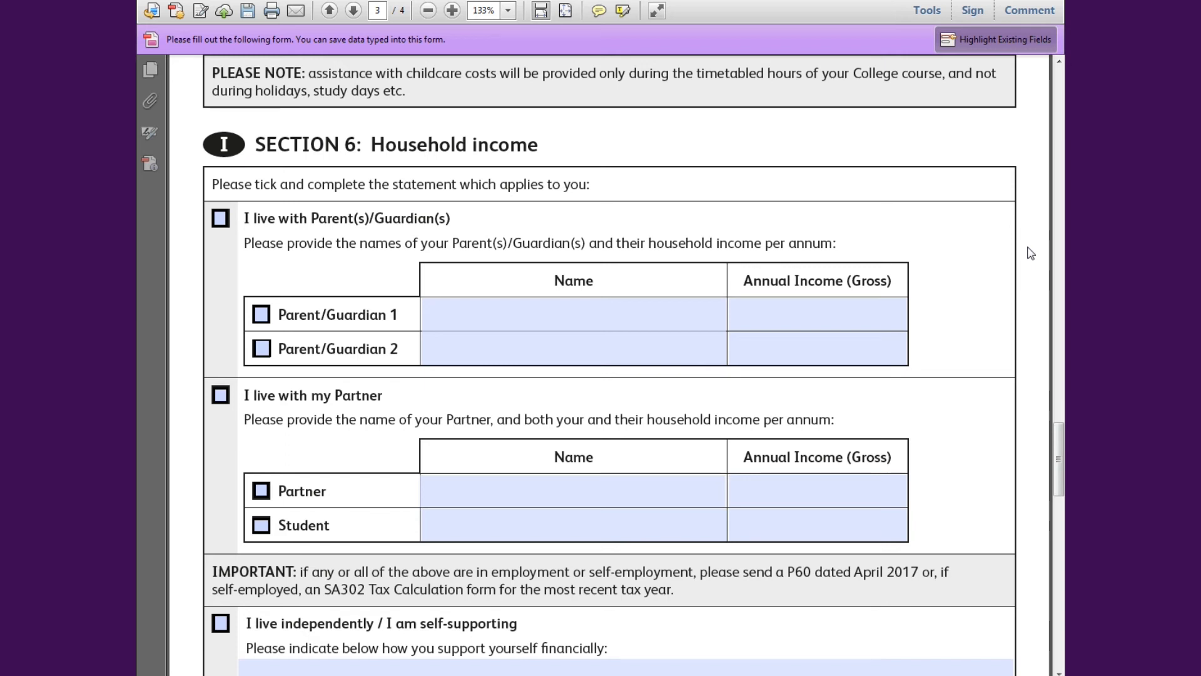
# - Tick living with Parent(s)/Guardian(s) and both parent rows; enter Parent 1's name and 6000 income
pyautogui.click(218, 227)
pyautogui.click(452, 307)
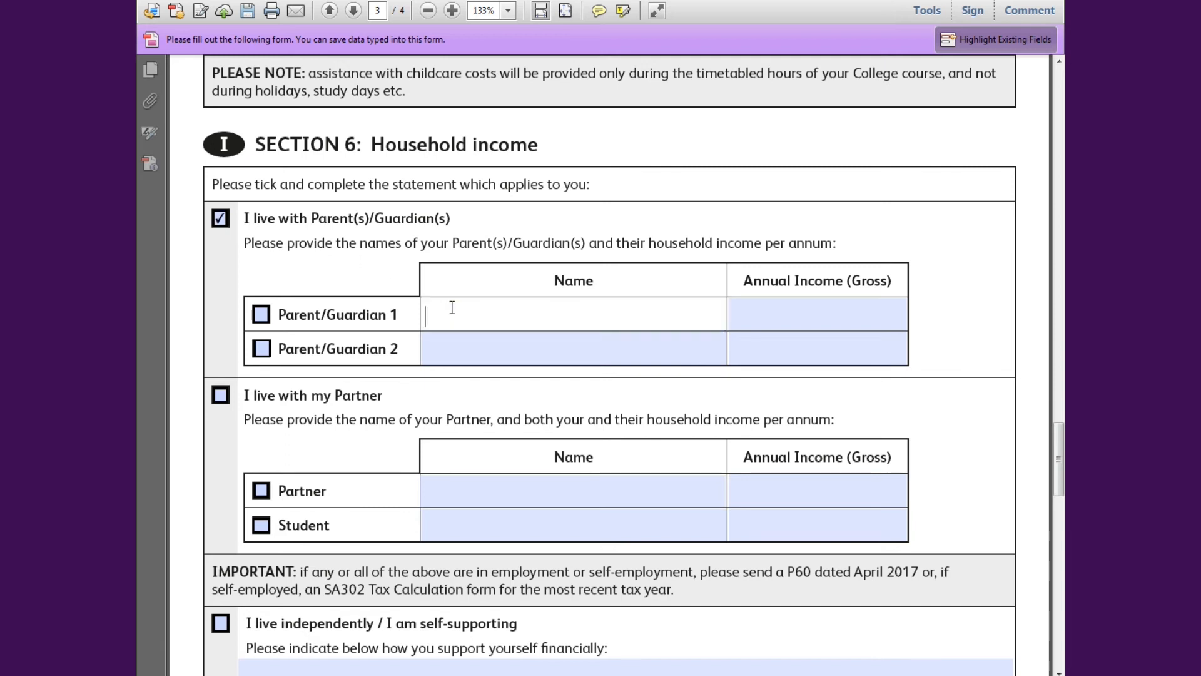
pyautogui.click(261, 316)
pyautogui.click(261, 348)
pyautogui.click(516, 324)
pyautogui.press('Tab')
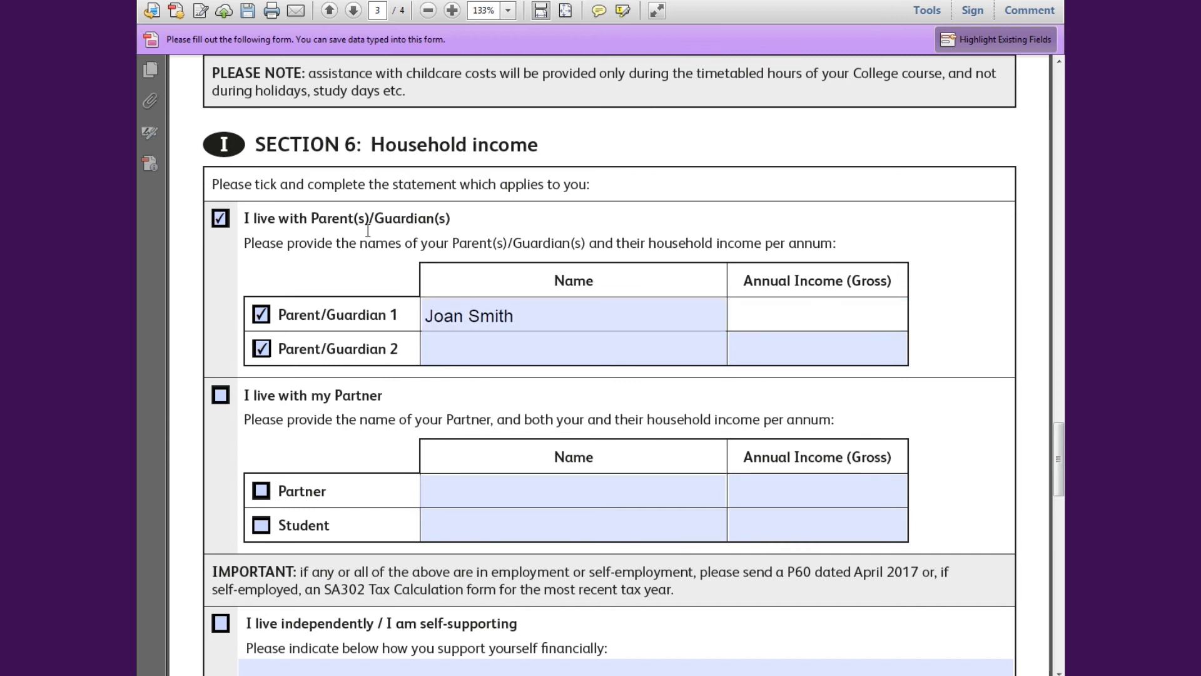
pyautogui.write('6000')
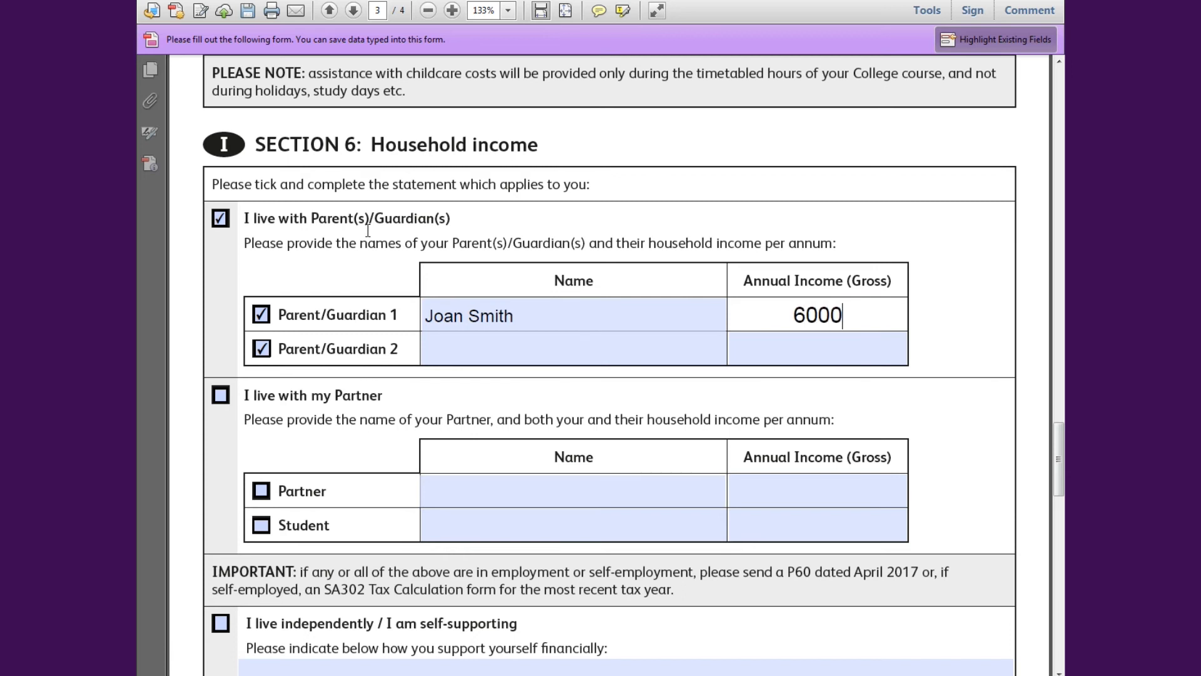
pyautogui.press('Tab')
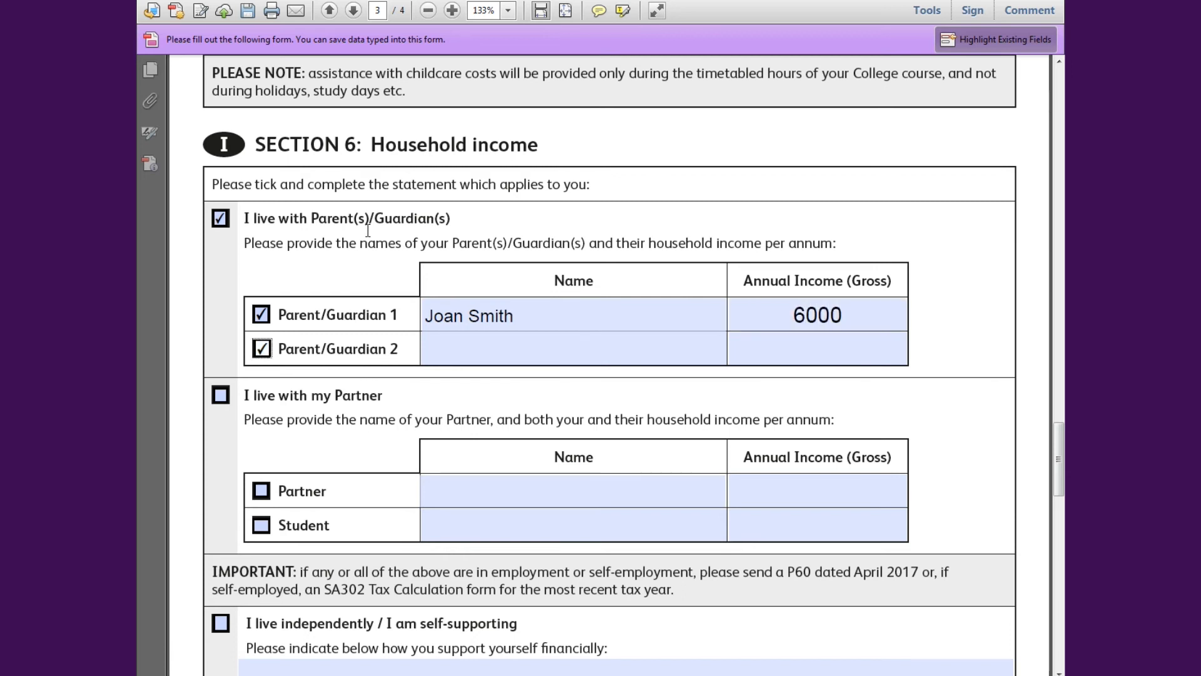
# - Add a £ sign to Parent 1's income and enter Parent 2's name with £3000 income
pyautogui.click(776, 311)
pyautogui.write('£')
pyautogui.click(627, 348)
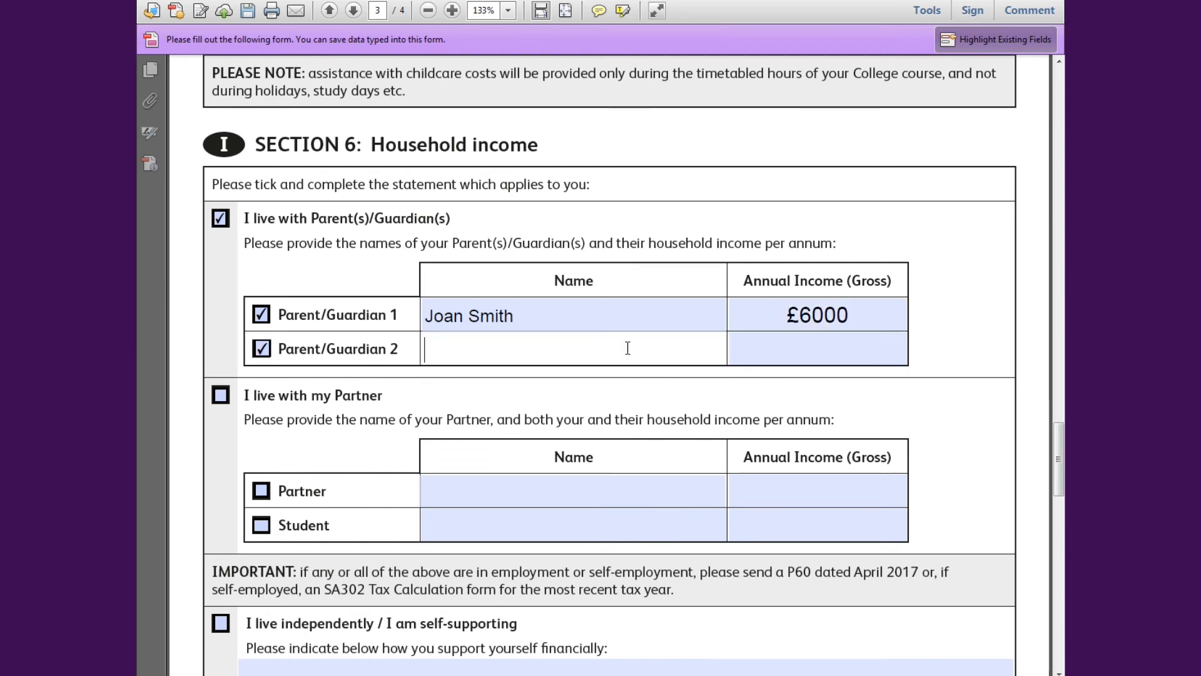
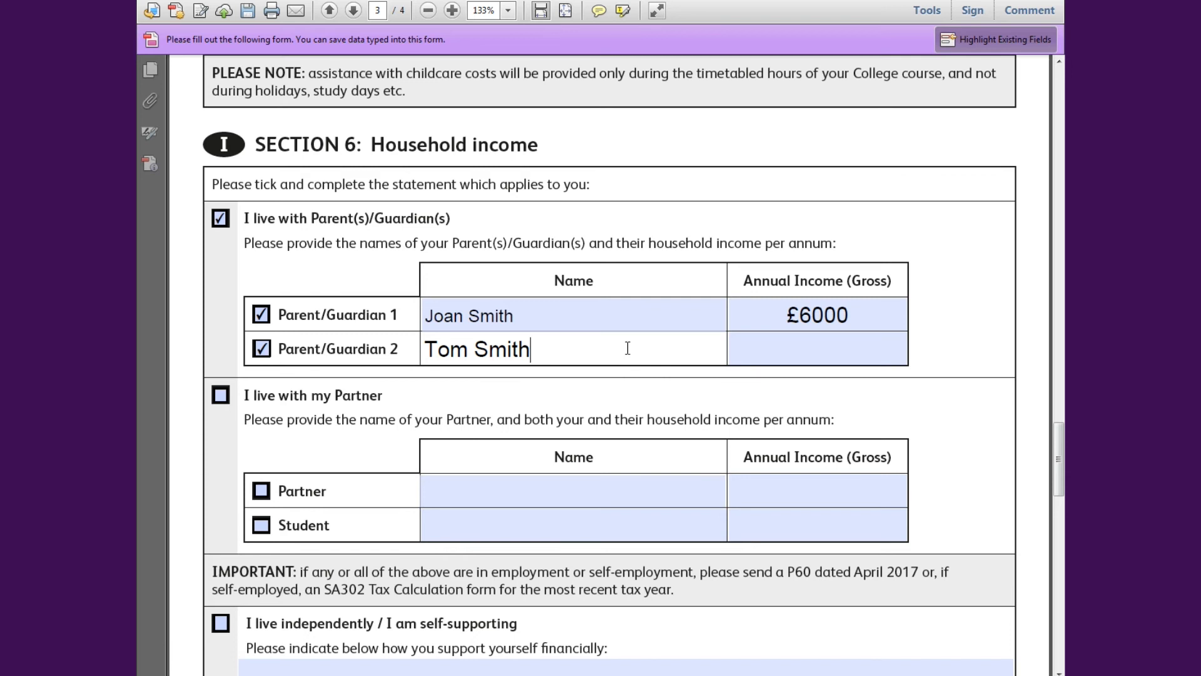
pyautogui.press('Tab')
pyautogui.write('£3000')
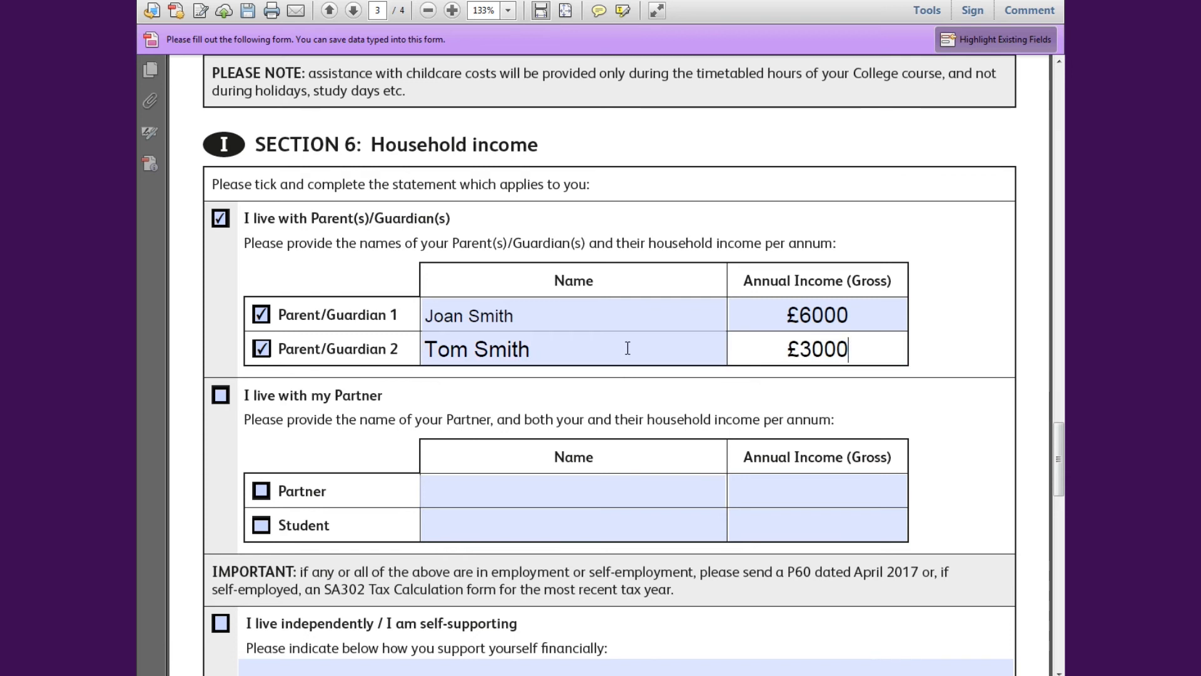
pyautogui.scroll(-3, 597, 376)
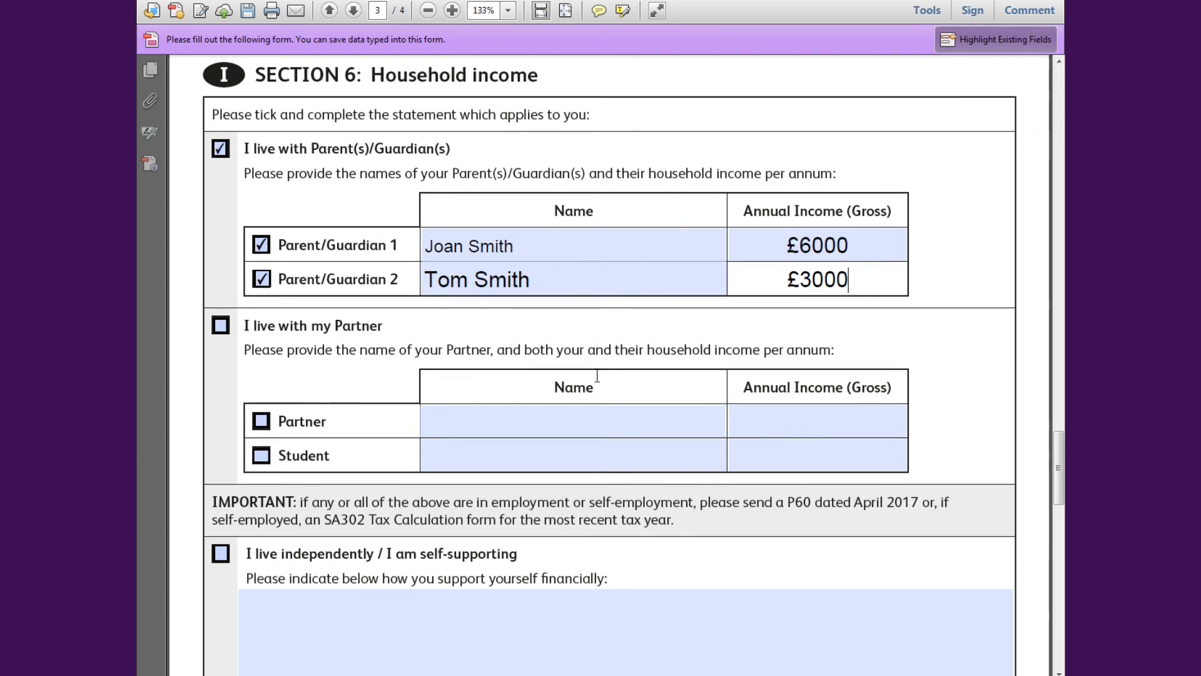
pyautogui.scroll(-2, 596, 375)
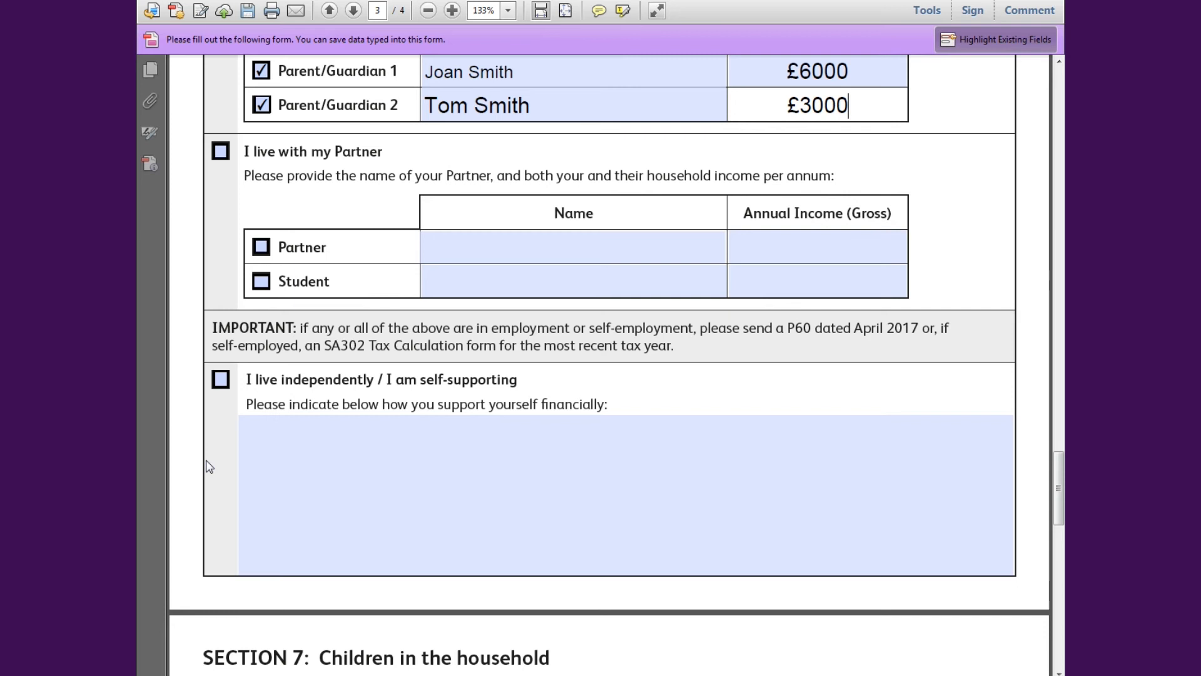
pyautogui.scroll(-5, 208, 467)
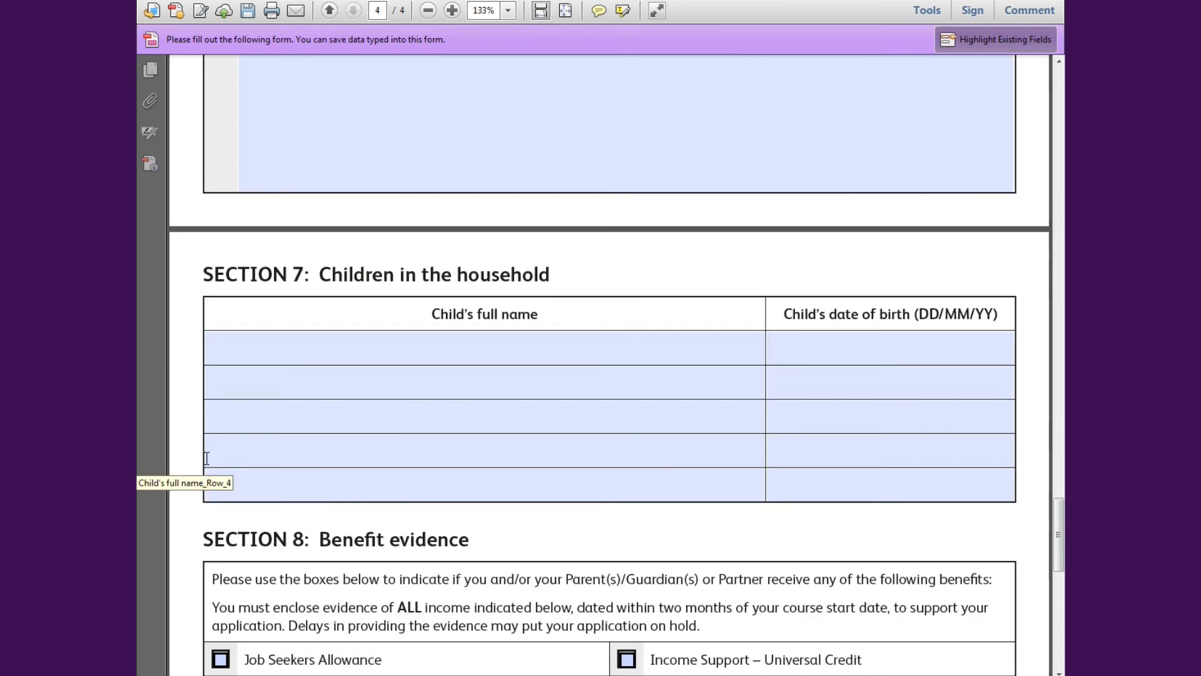
# - Enter the two children's full names with dates of birth 01/01/2000 and 02/02/2002
pyautogui.click(590, 348)
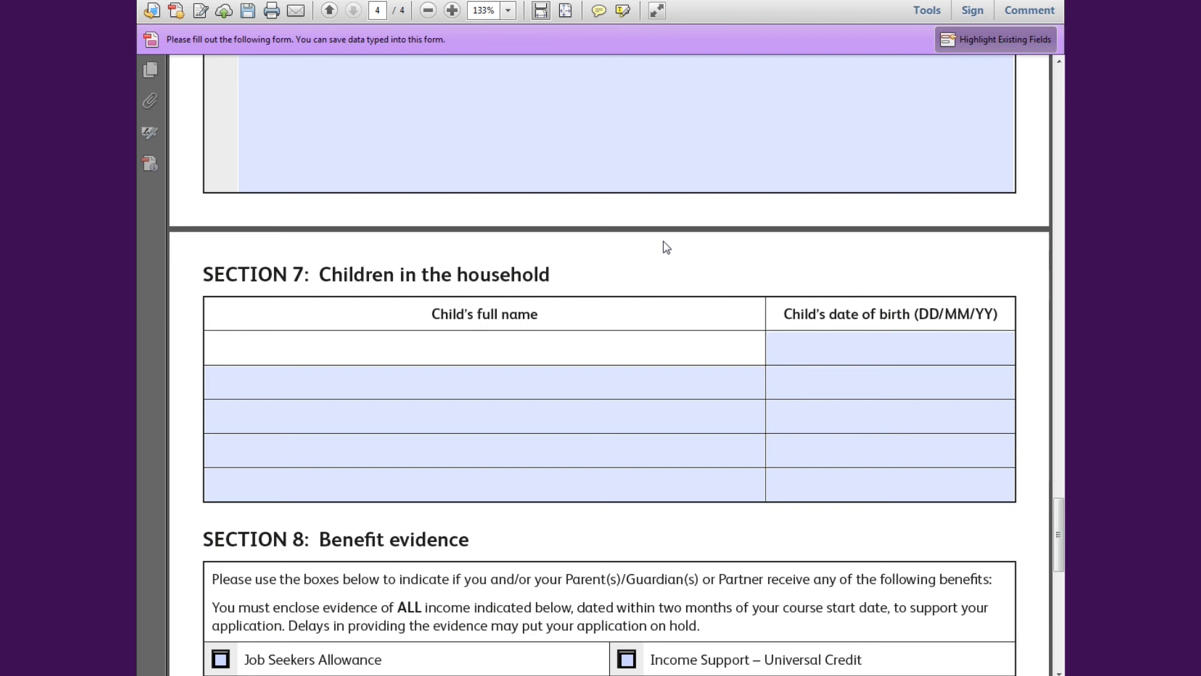
pyautogui.write('John M')
pyautogui.press('BackSpace')
pyautogui.press('BackSpace')
pyautogui.write('Smith')
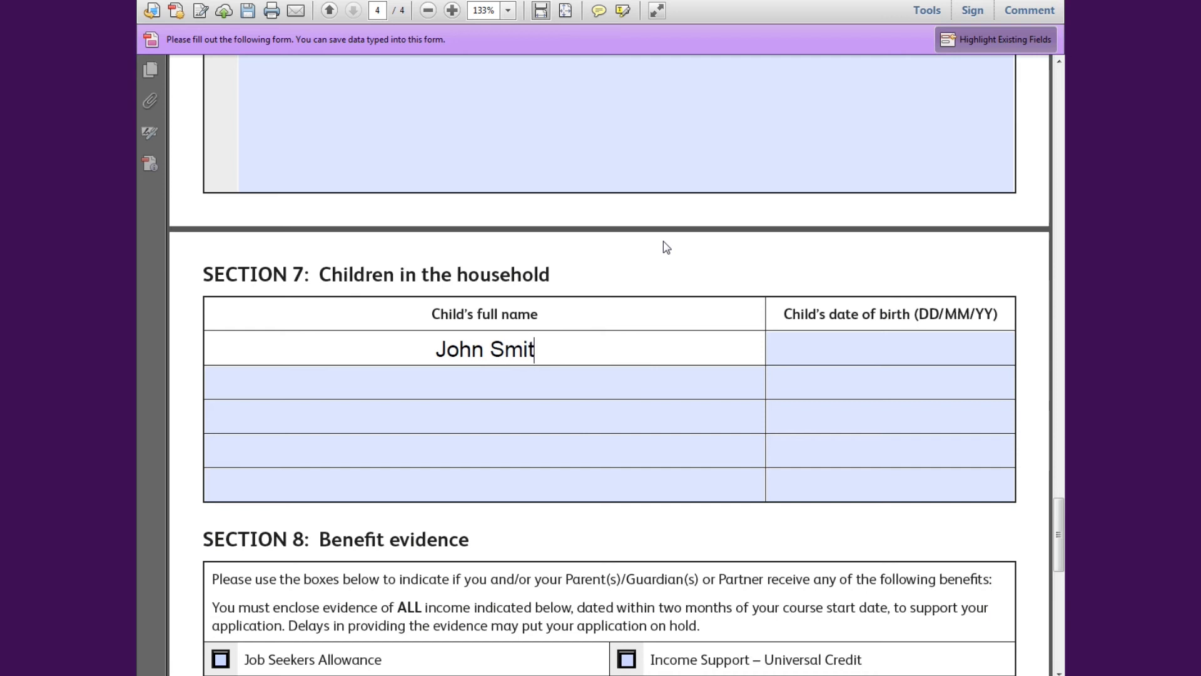
pyautogui.press('Tab')
pyautogui.write('01')
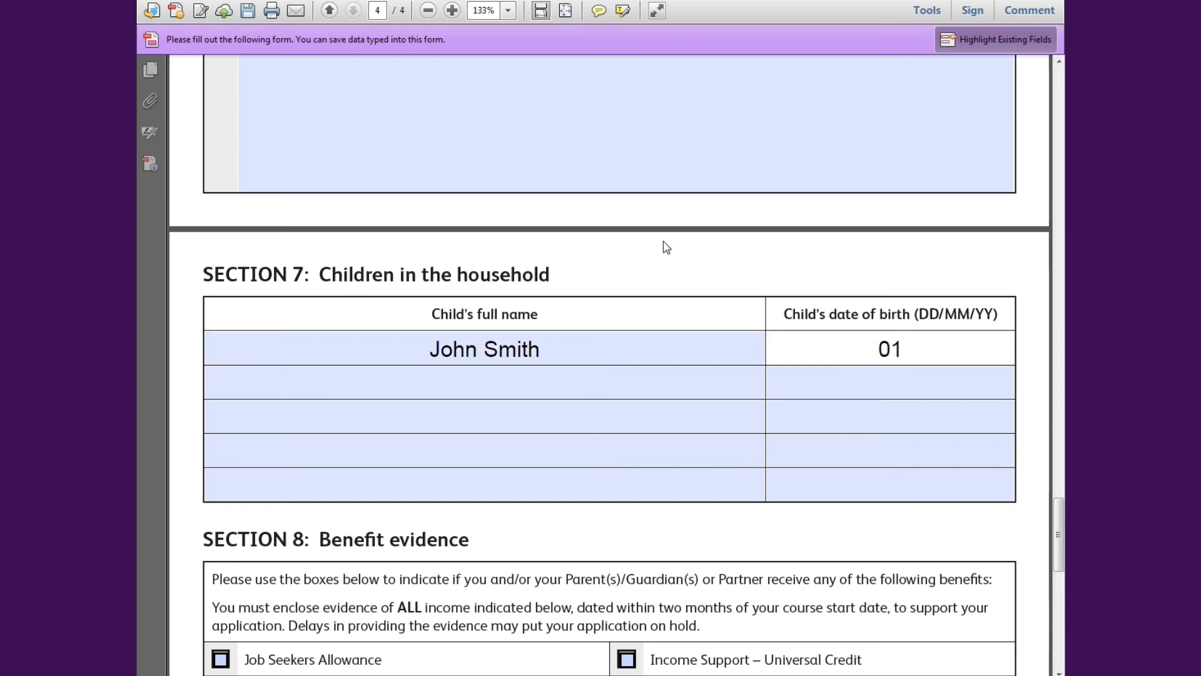
pyautogui.write('/01/2000')
pyautogui.press('Tab')
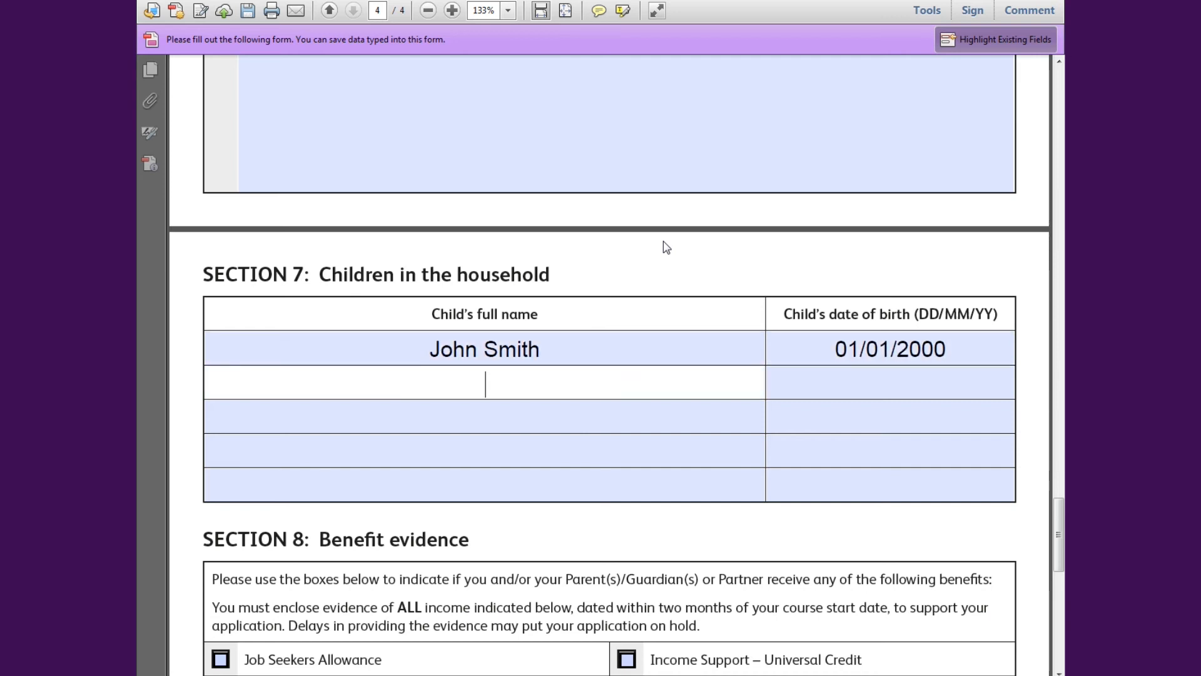
pyautogui.press('Tab')
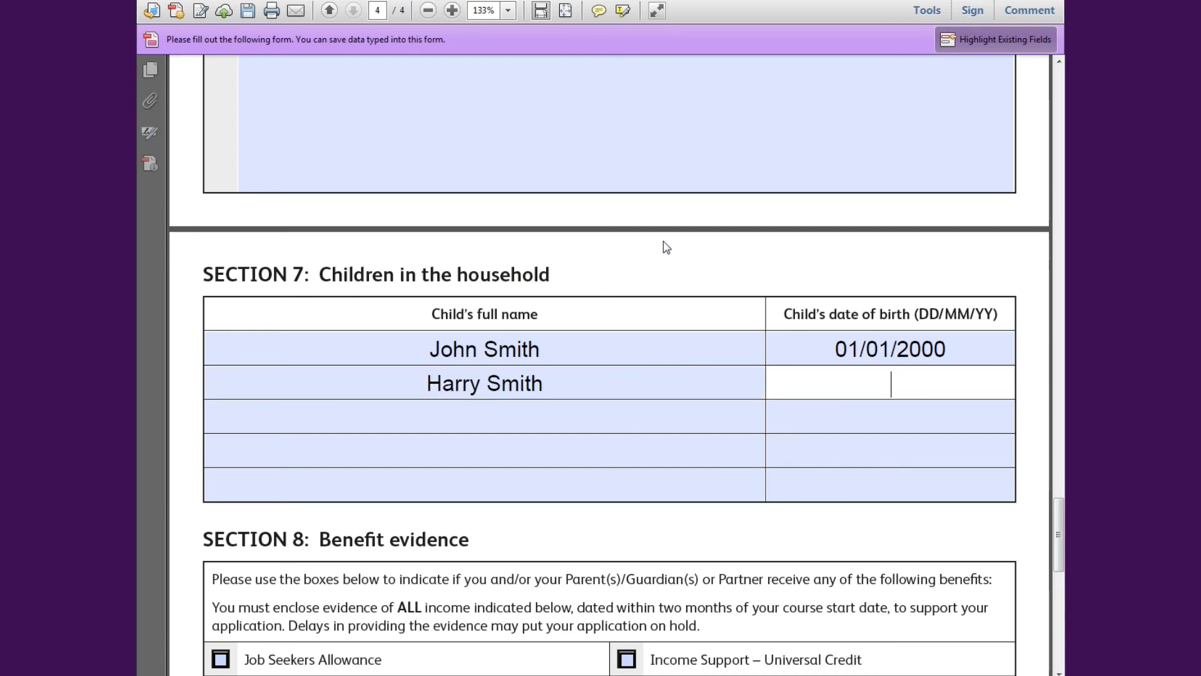
pyautogui.write('02/02/')
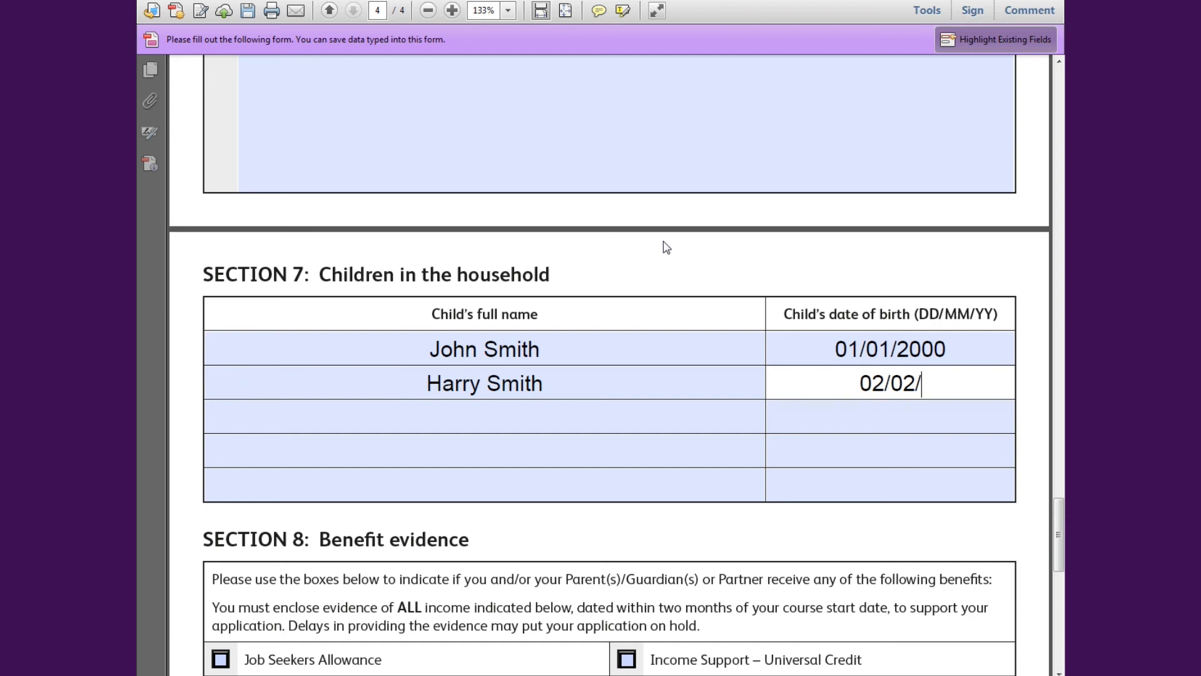
pyautogui.write('2002')
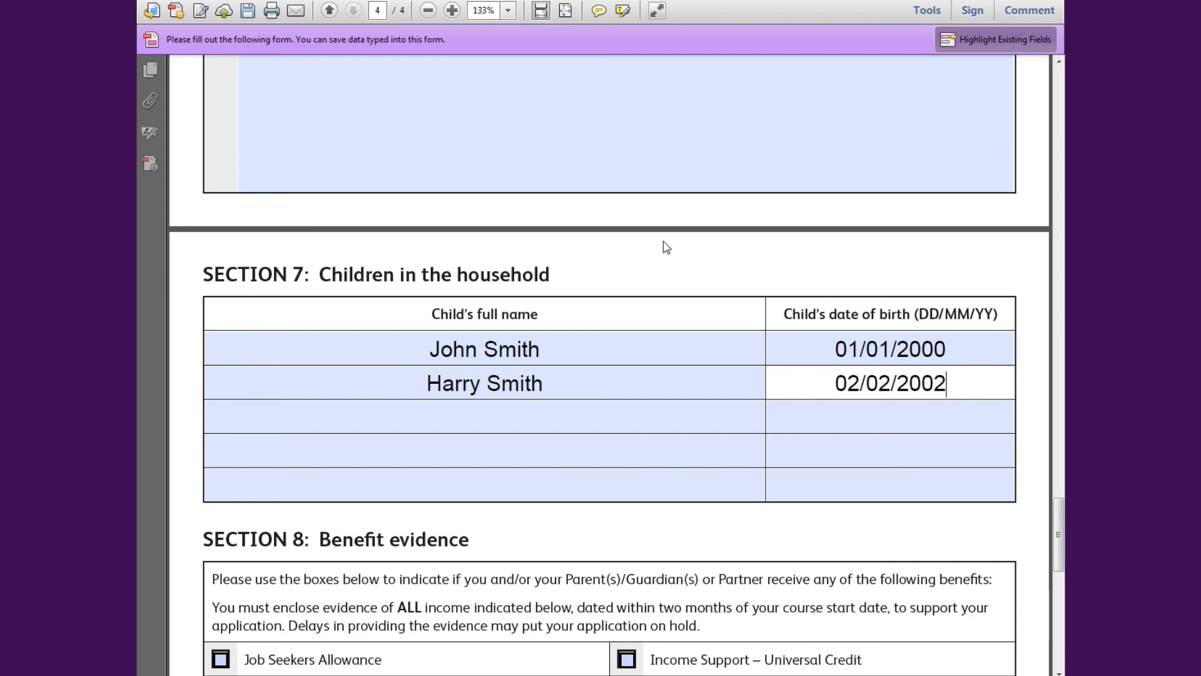
pyautogui.scroll(-3, 665, 247)
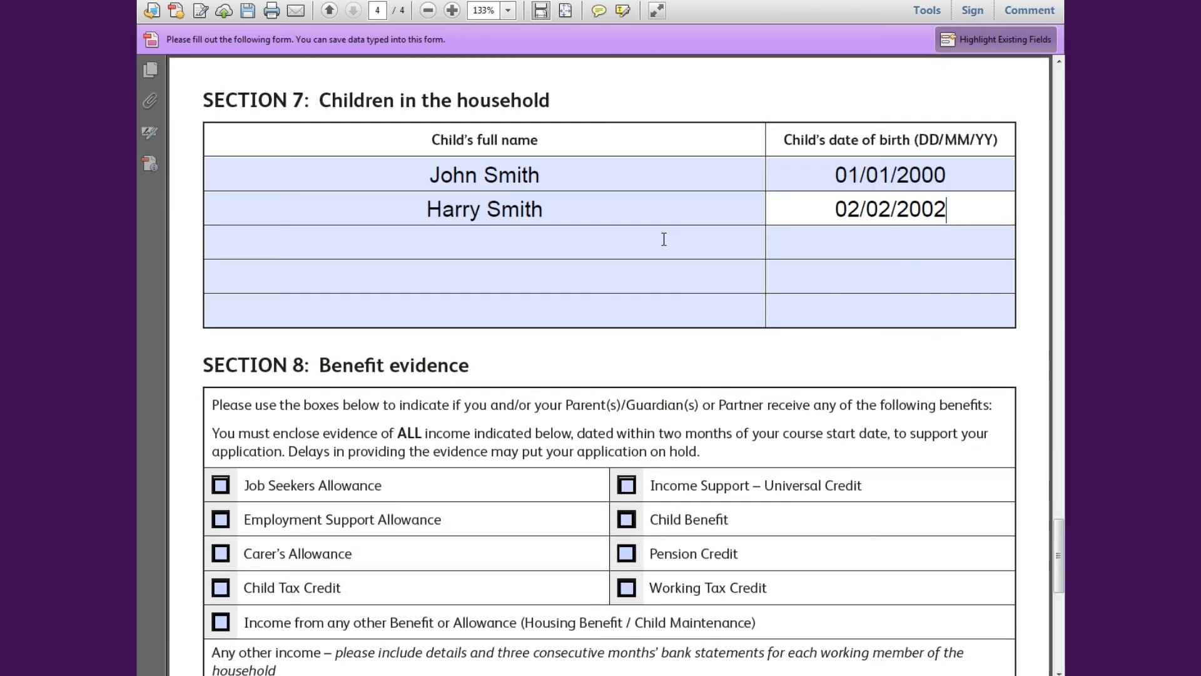
# - Tick Child Benefit as received, leaving Child Tax Credit unticked
pyautogui.scroll(-3, 663, 240)
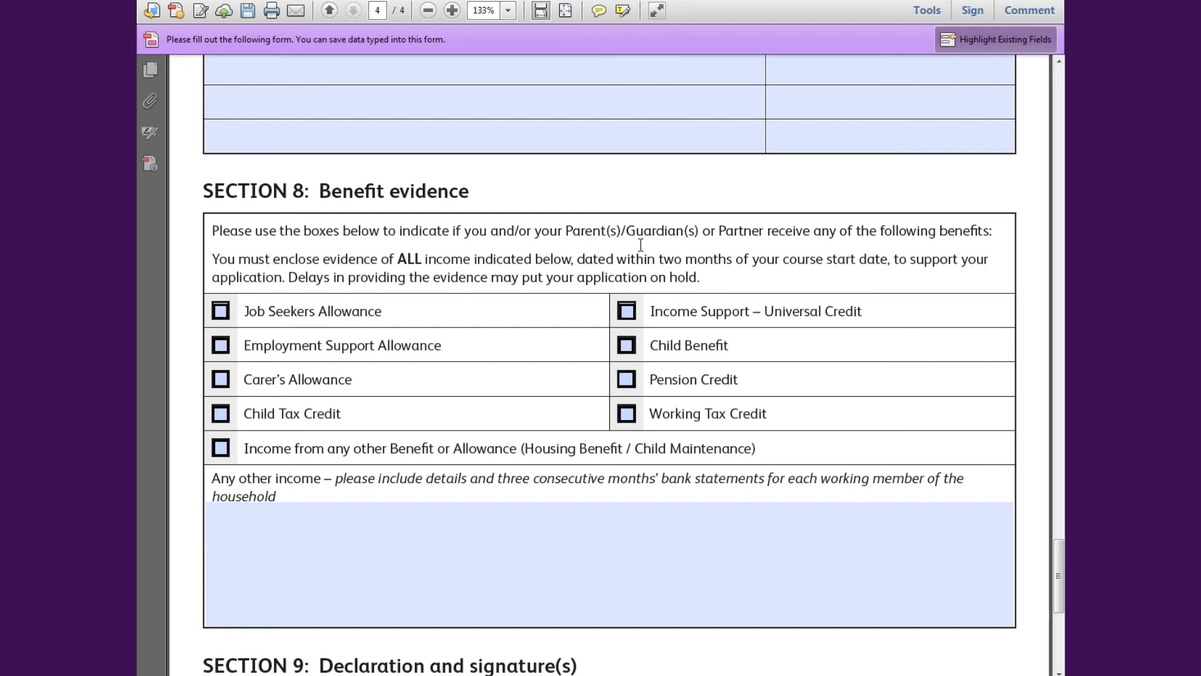
pyautogui.click(220, 414)
pyautogui.click(222, 414)
pyautogui.scroll(-1, 349, 389)
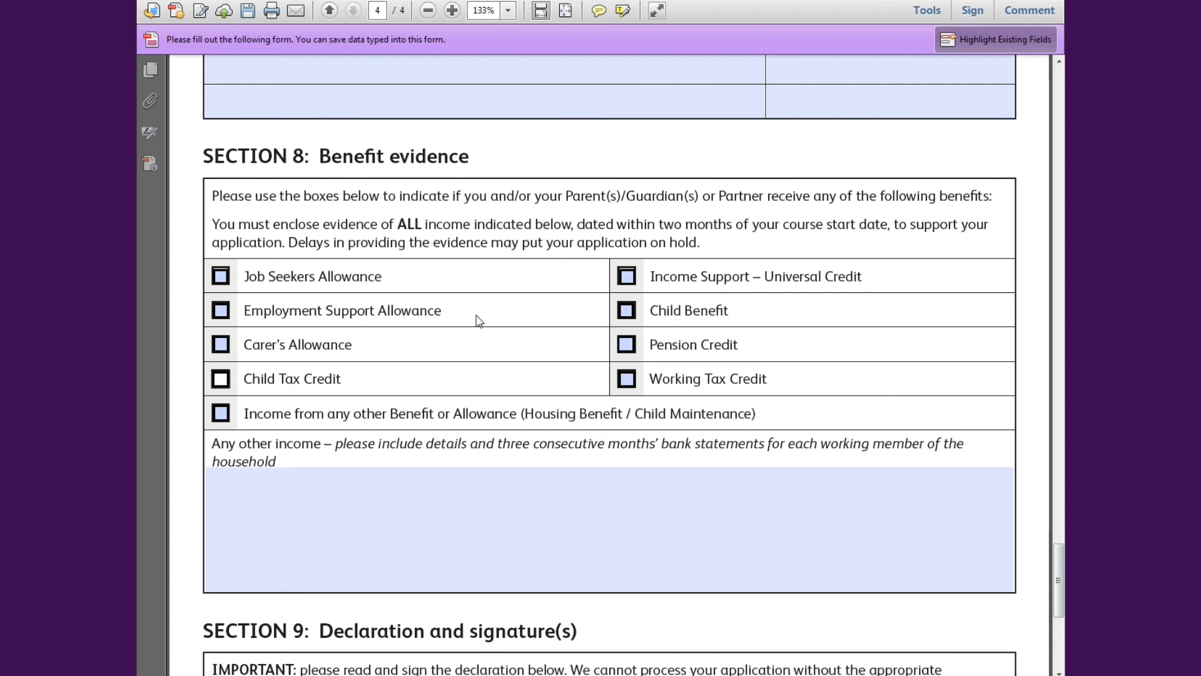
pyautogui.click(625, 311)
# - Leave the Any other income box empty and move on to Section 9
pyautogui.scroll(-1, 599, 322)
pyautogui.click(437, 456)
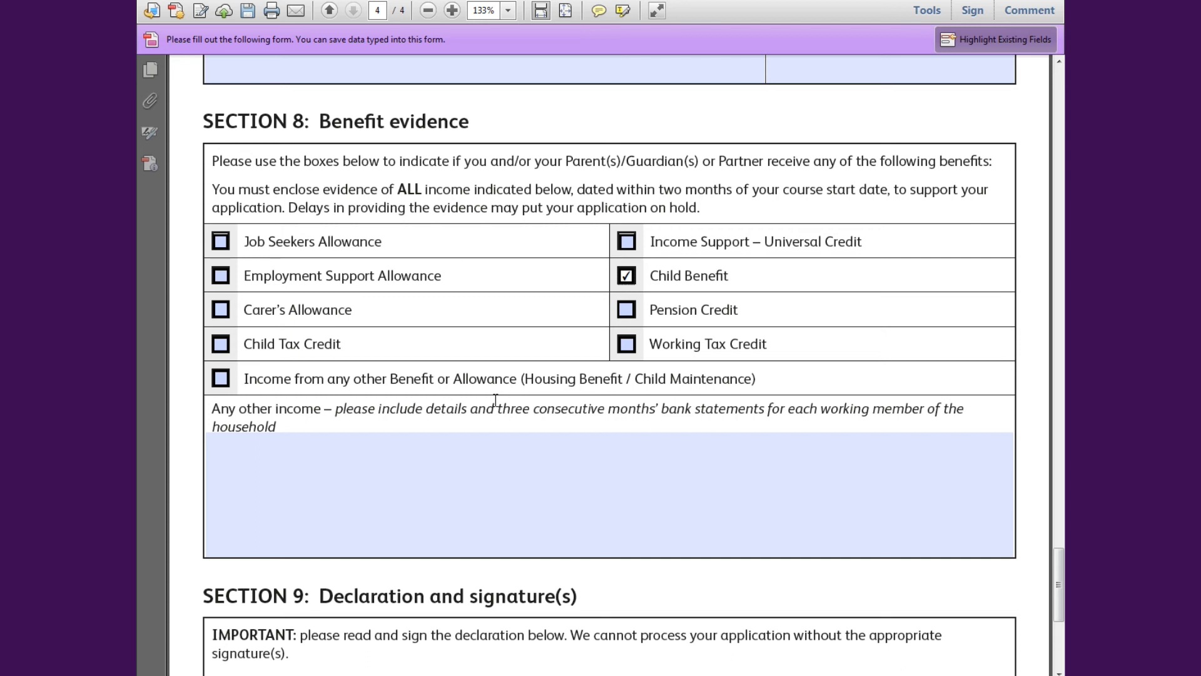
pyautogui.click(374, 471)
pyautogui.click(216, 393)
pyautogui.scroll(-4, 197, 396)
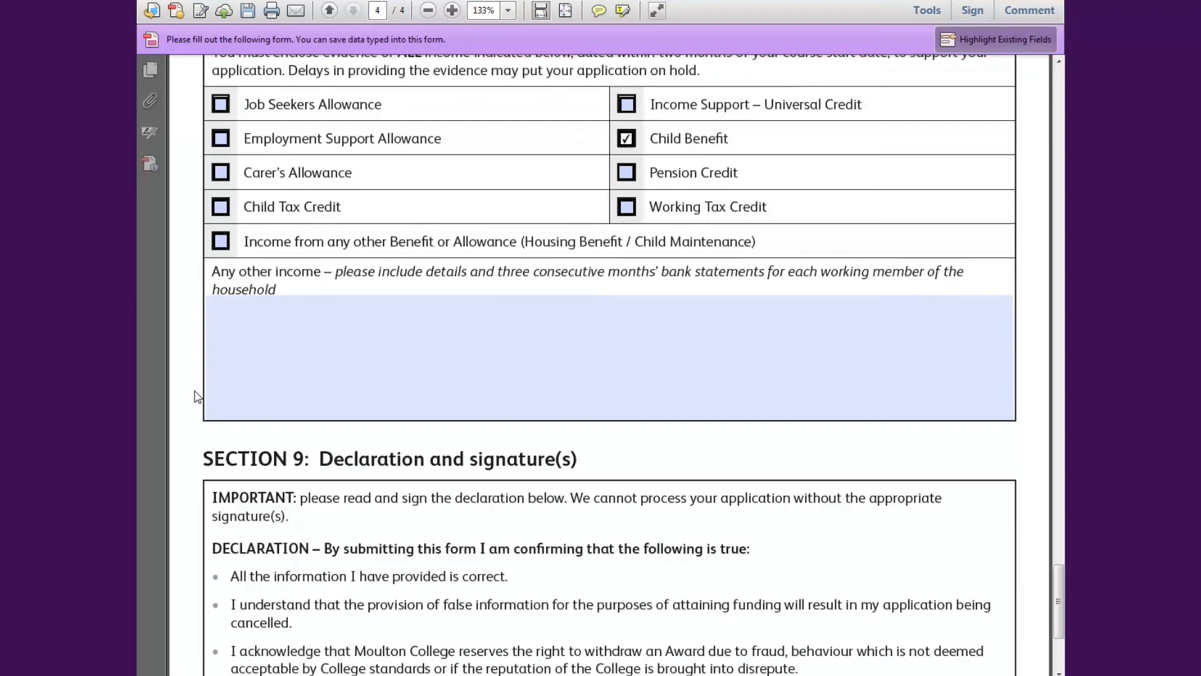
pyautogui.scroll(3, 197, 396)
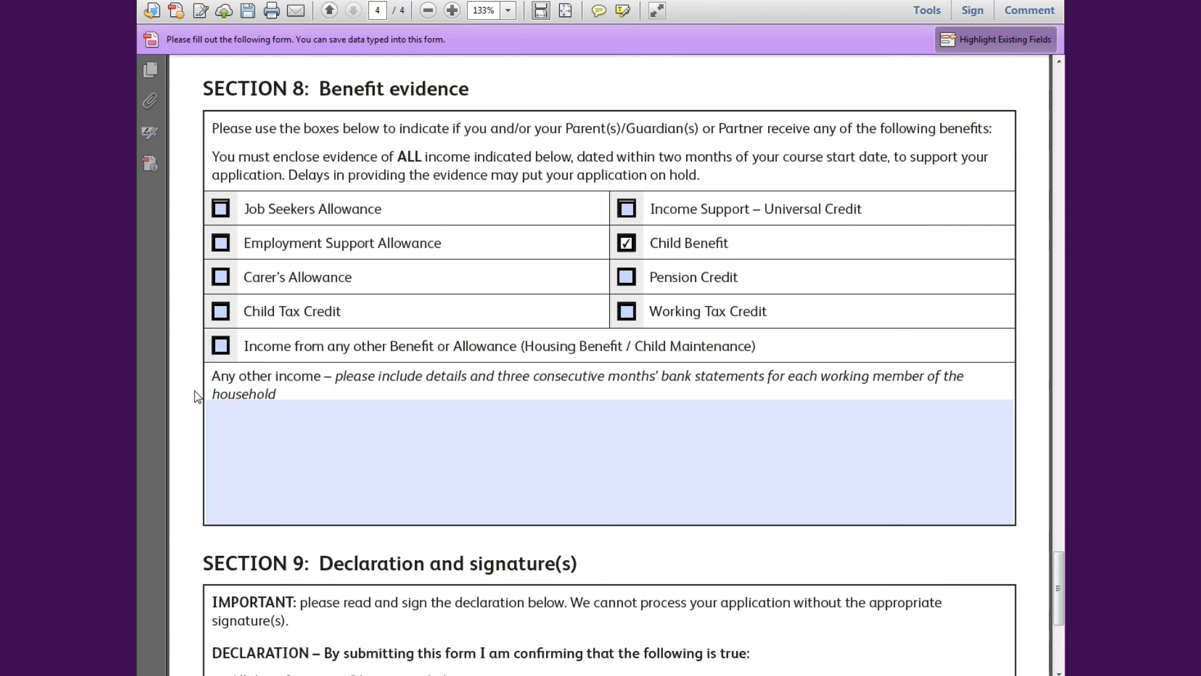
pyautogui.scroll(-5, 197, 396)
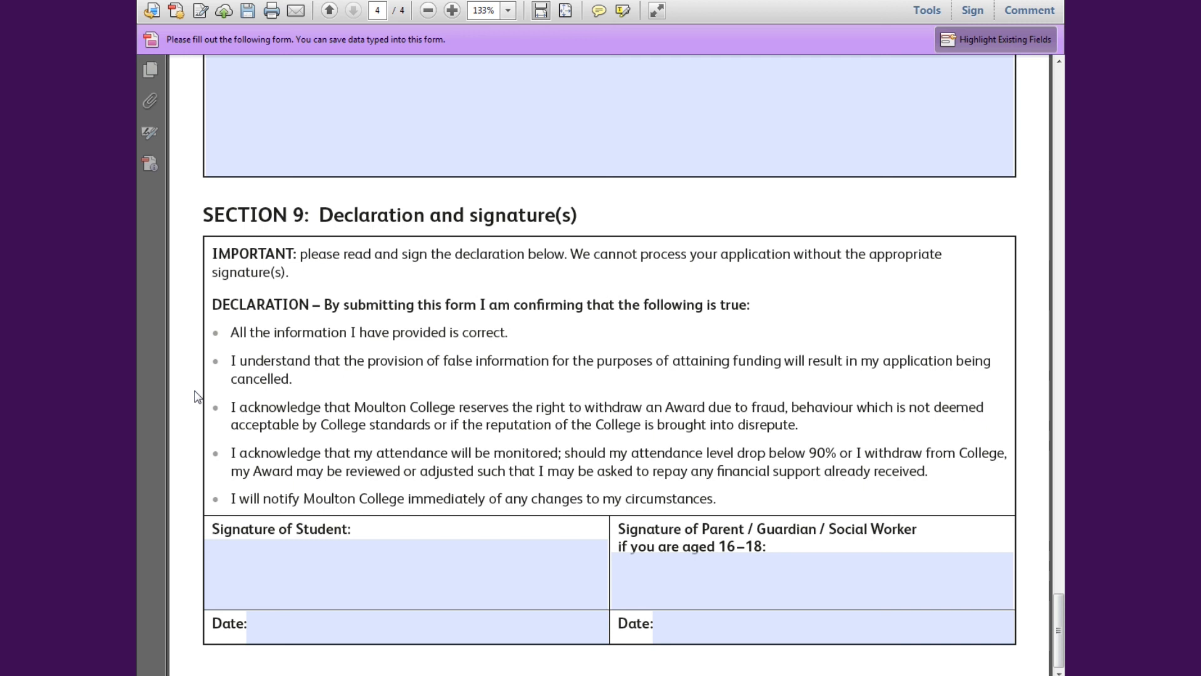
# - Place the cursor in Section 9's Signature of Student field
pyautogui.click(349, 575)
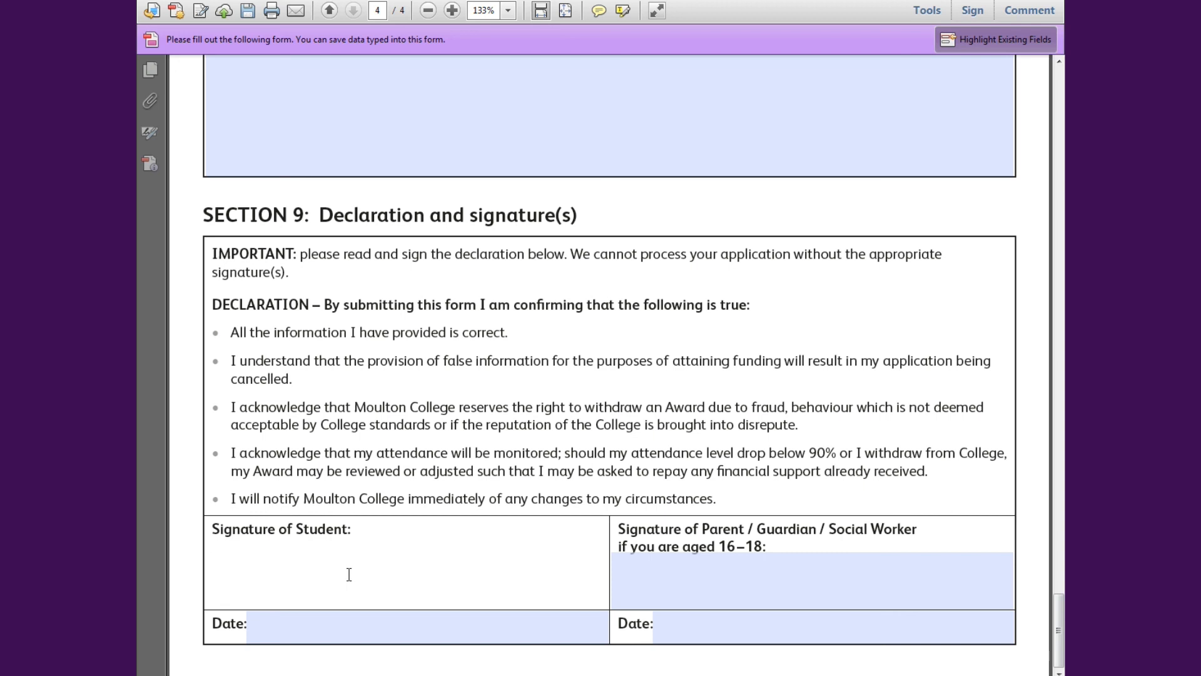
# - Sign the student signature field with the student's name and date it 29/06/17
pyautogui.write('John Smi')
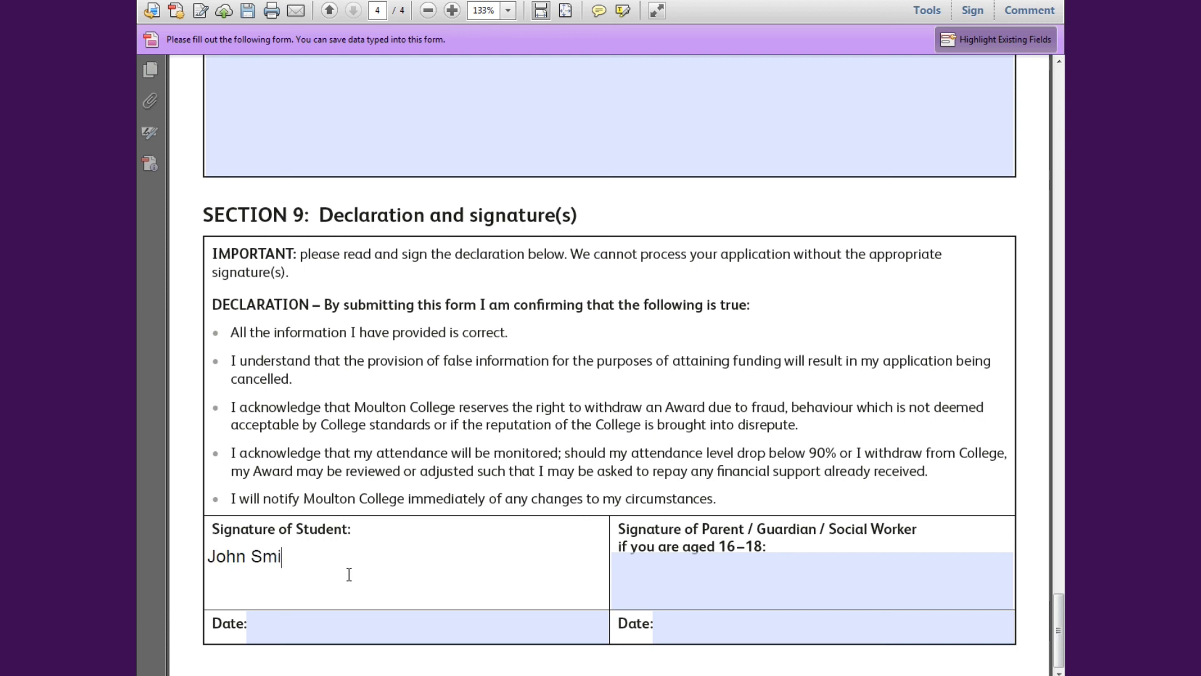
pyautogui.write('th')
pyautogui.press('Tab')
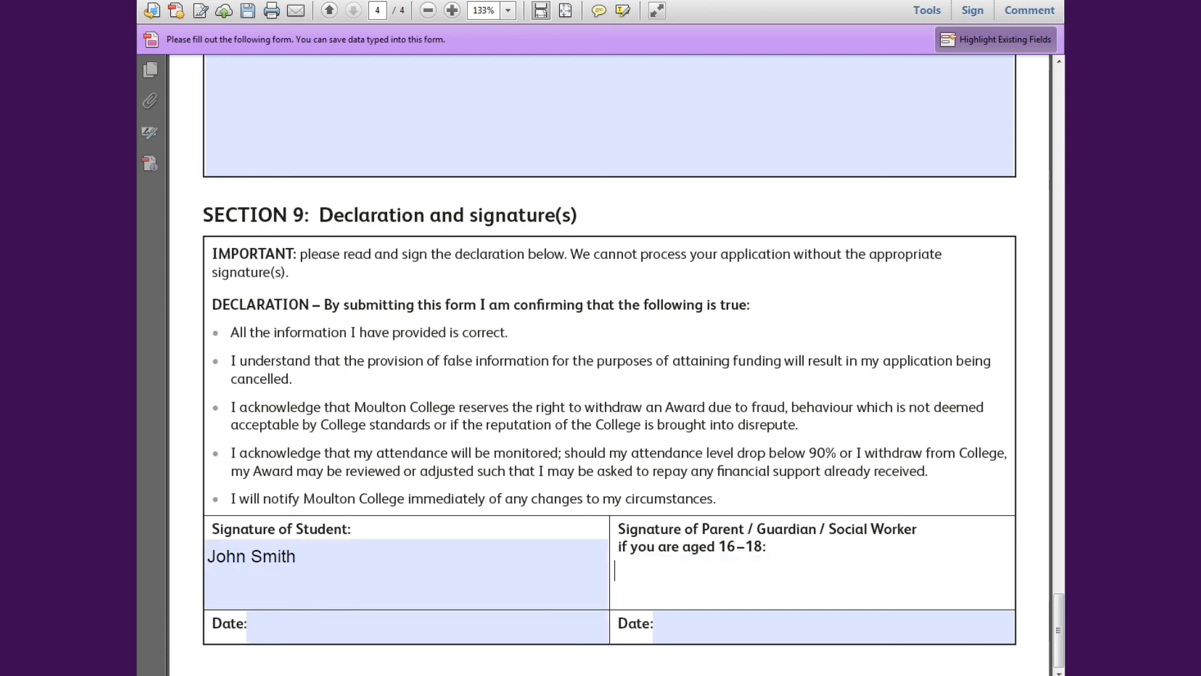
pyautogui.click(358, 625)
pyautogui.write('29/')
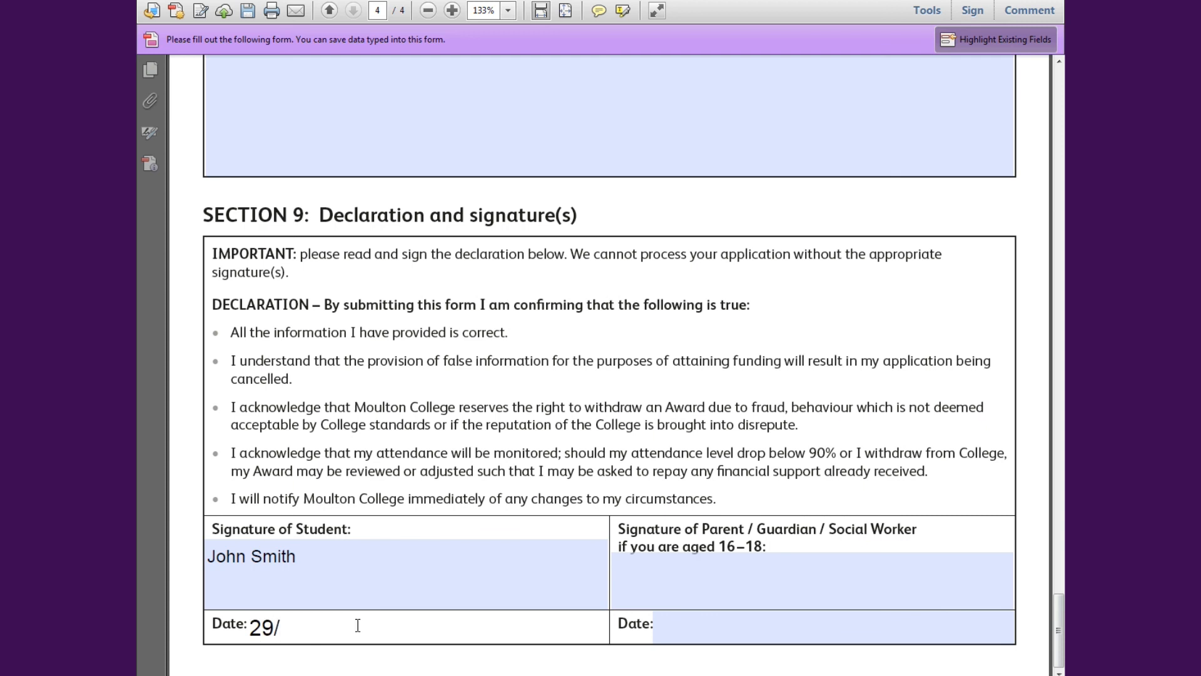
pyautogui.write('06/17')
# - Sign the parent or guardian field with the parent's name and date it 29/06/2017
pyautogui.click(759, 560)
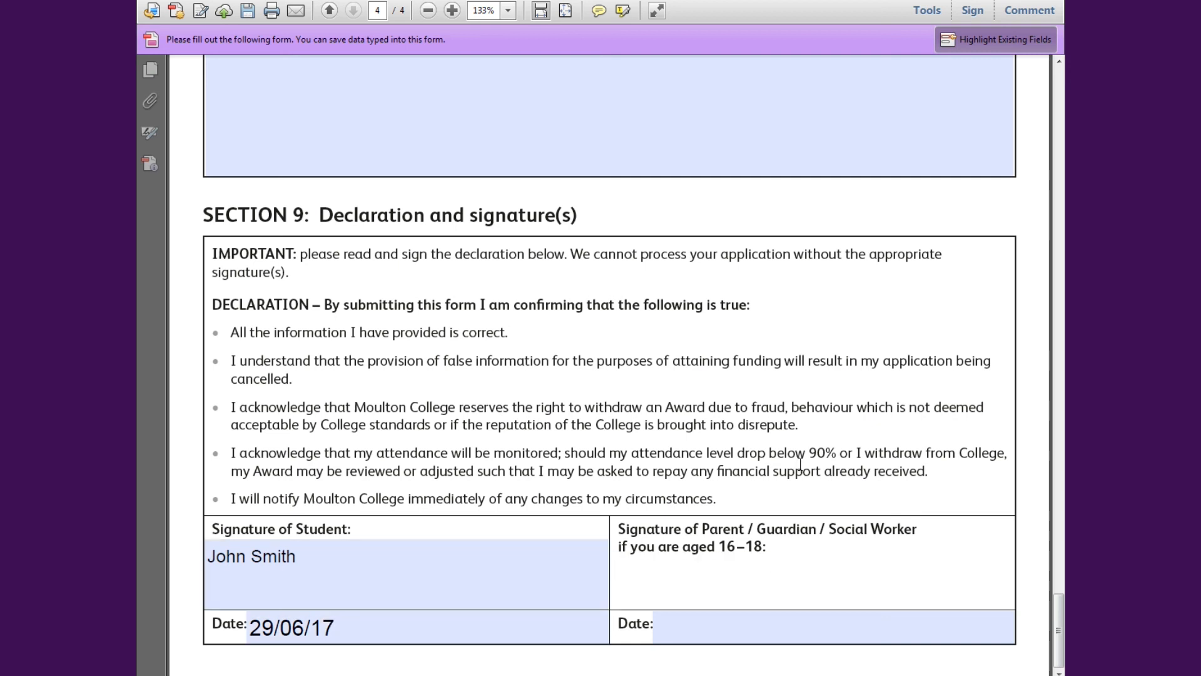
pyautogui.press('Tab')
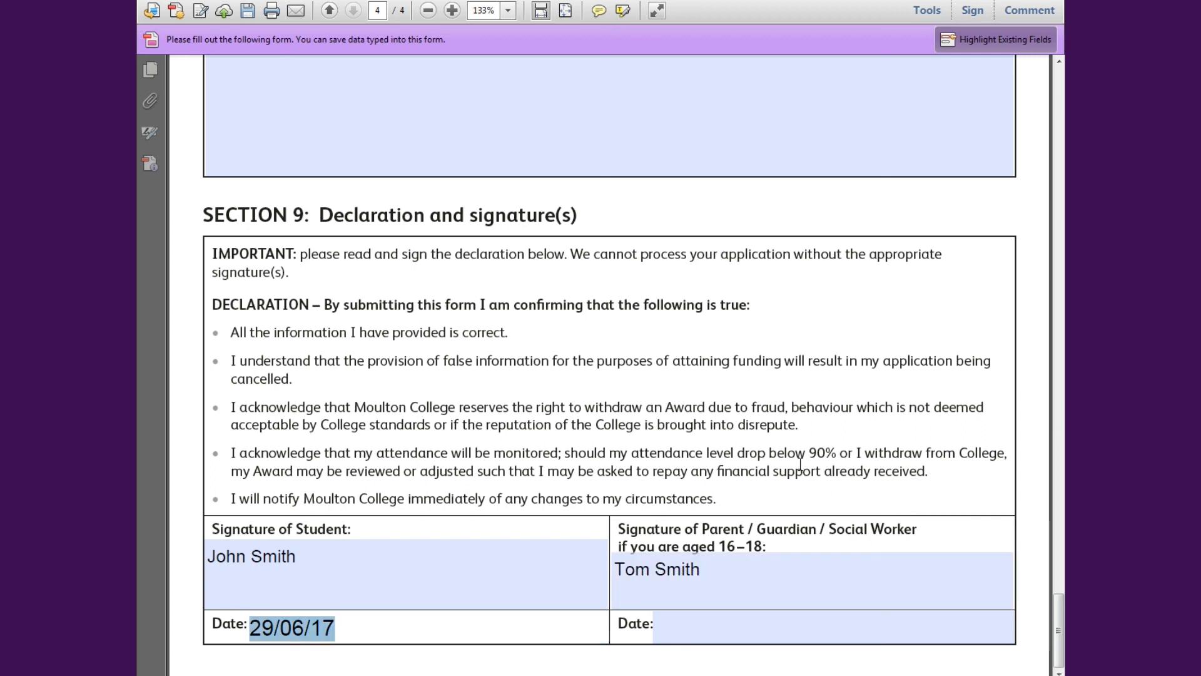
pyautogui.press('Tab')
pyautogui.write('29/0')
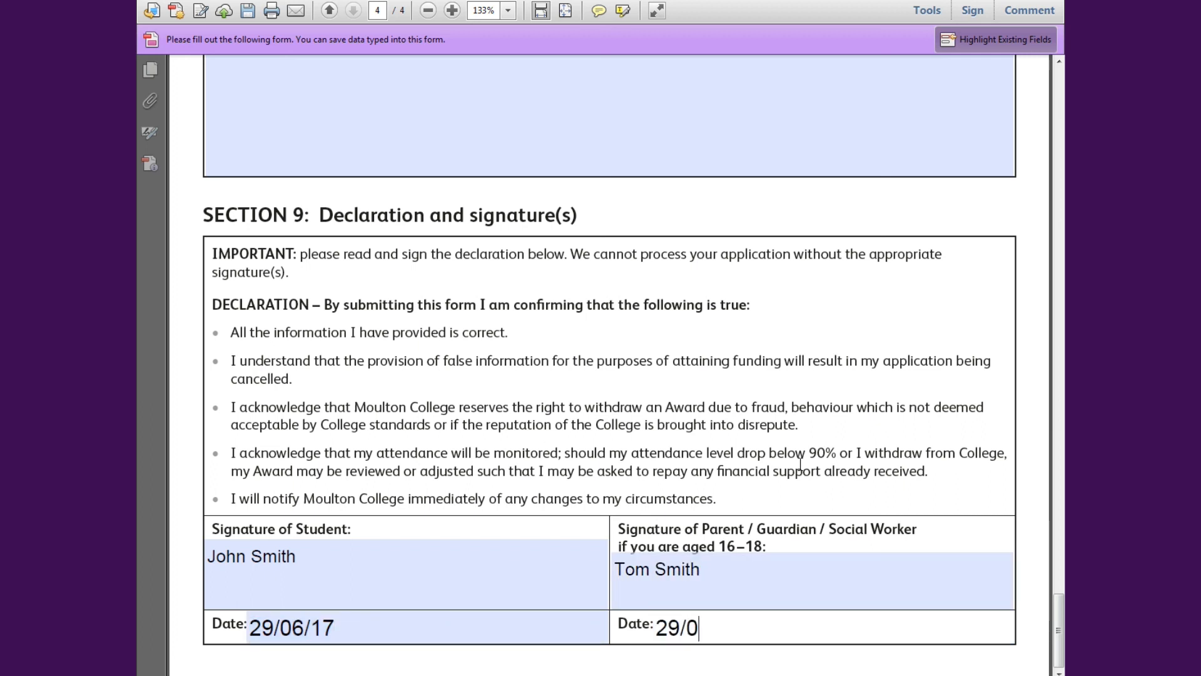
pyautogui.write('6/2017')
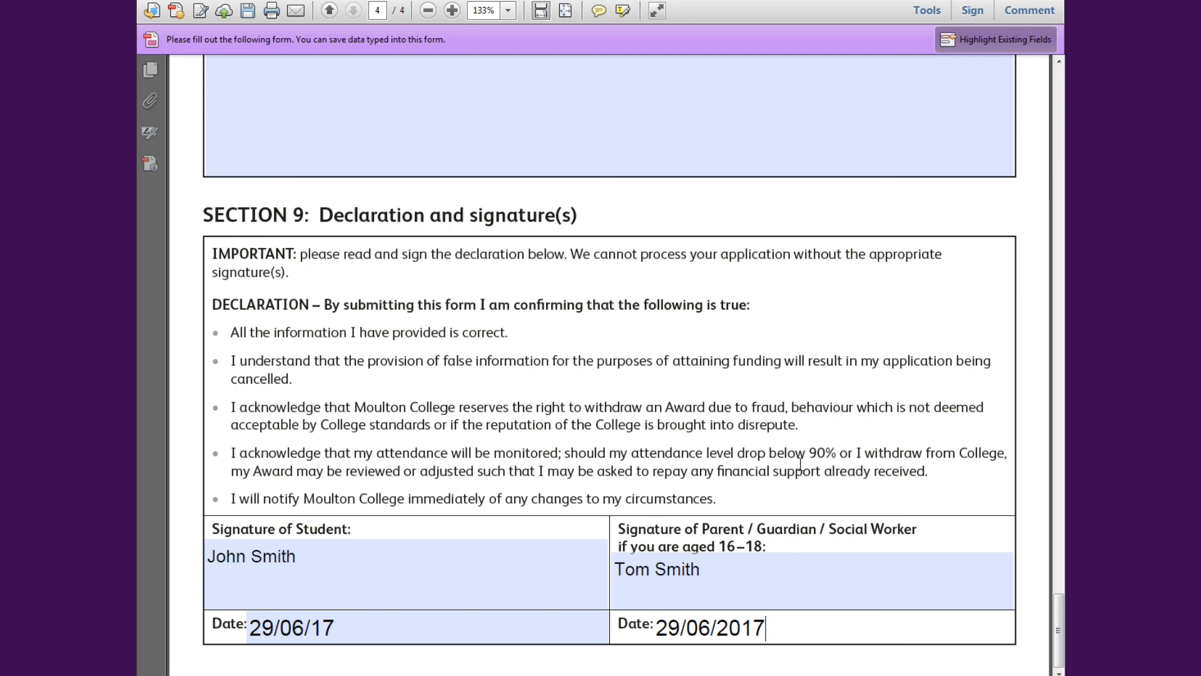